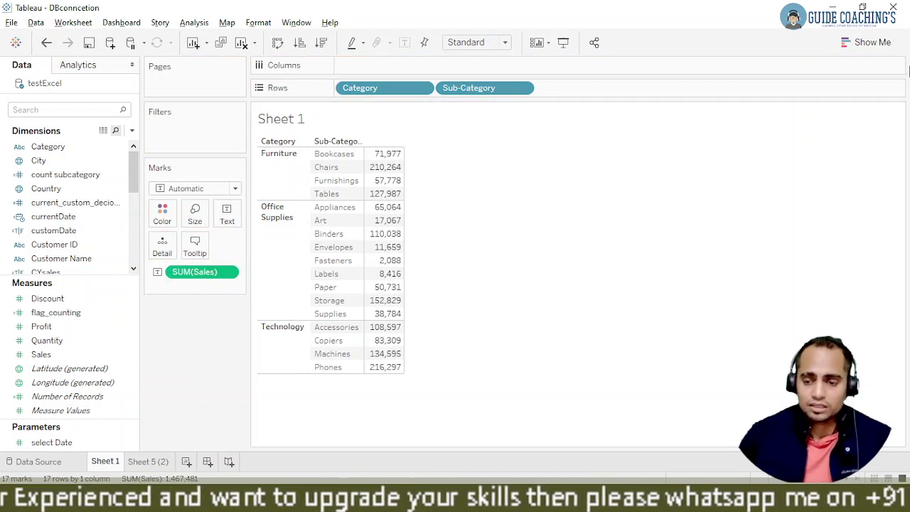
# Step: Turn the sales table into horizontal bars and swap rows and columns to make a vertical bar chart
pyautogui.click(850, 44)
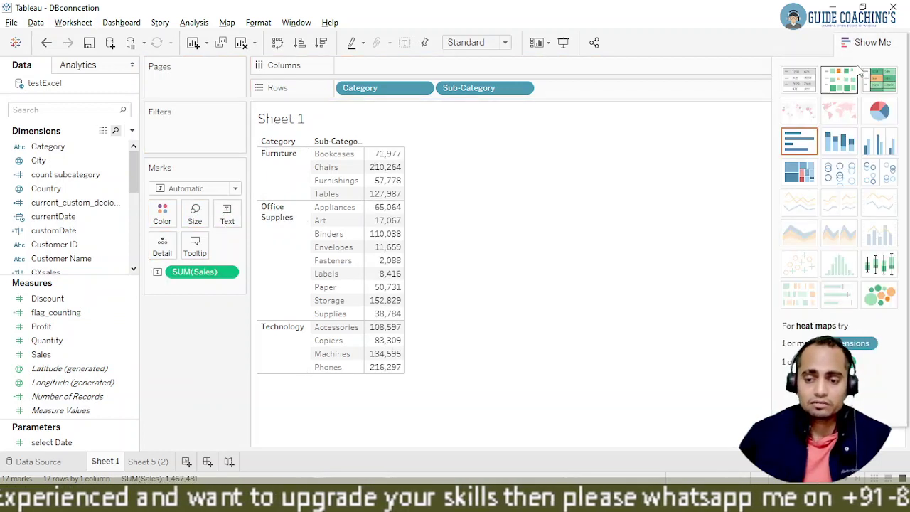
pyautogui.click(800, 140)
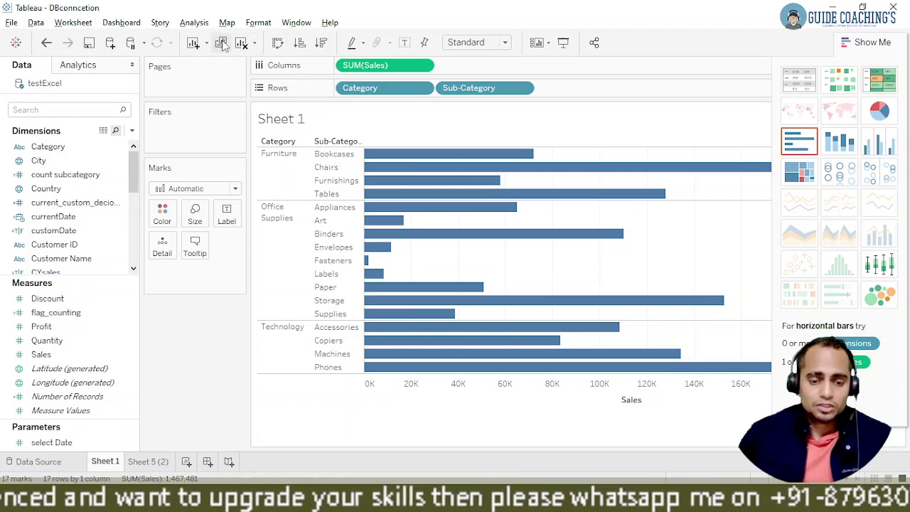
pyautogui.click(277, 42)
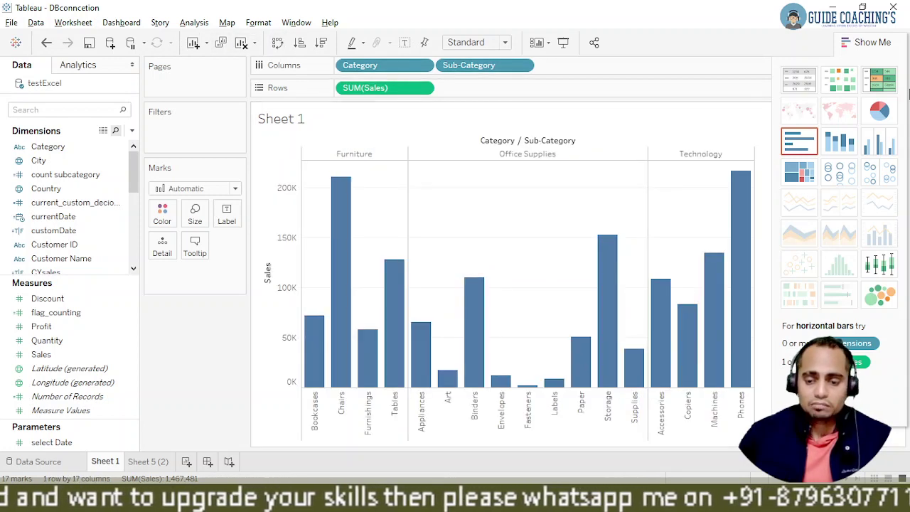
pyautogui.click(849, 41)
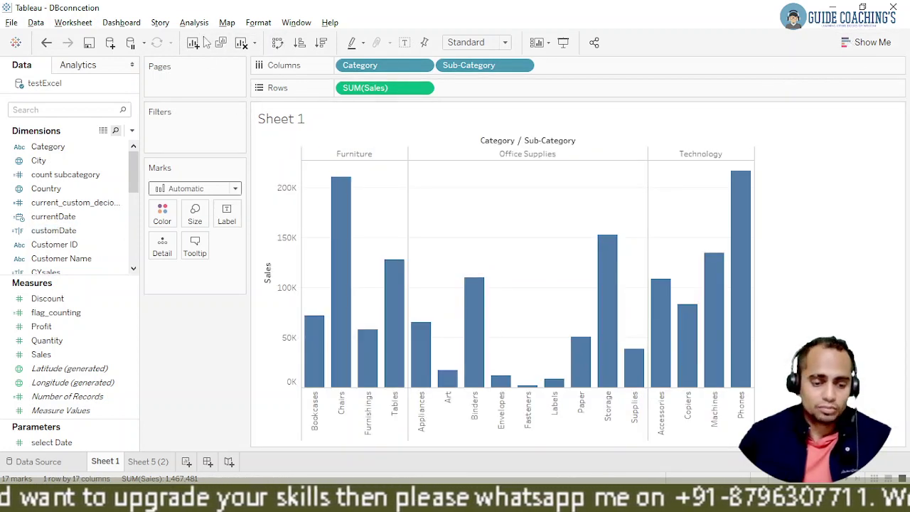
# Step: Add a reference line for the average of SUM(Sales) across the entire table, labelled with its value
pyautogui.click(71, 64)
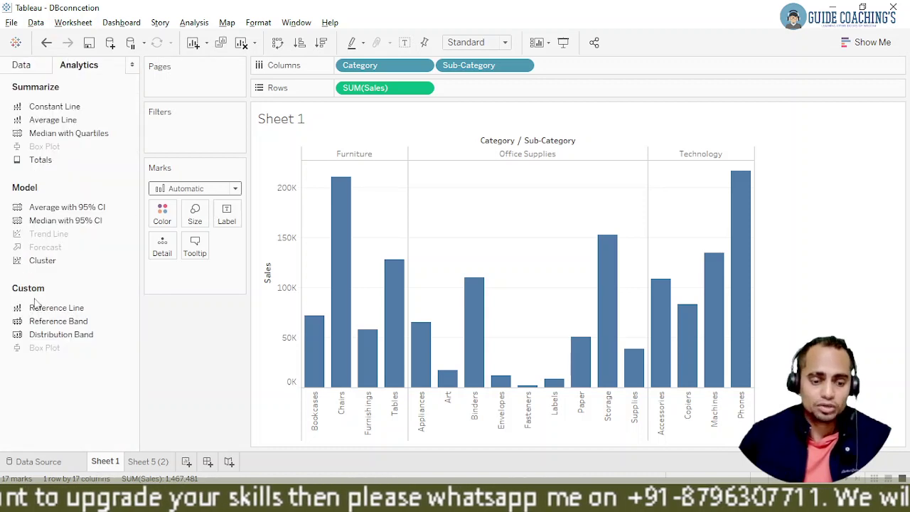
pyautogui.moveTo(41, 311); pyautogui.dragTo(329, 171)
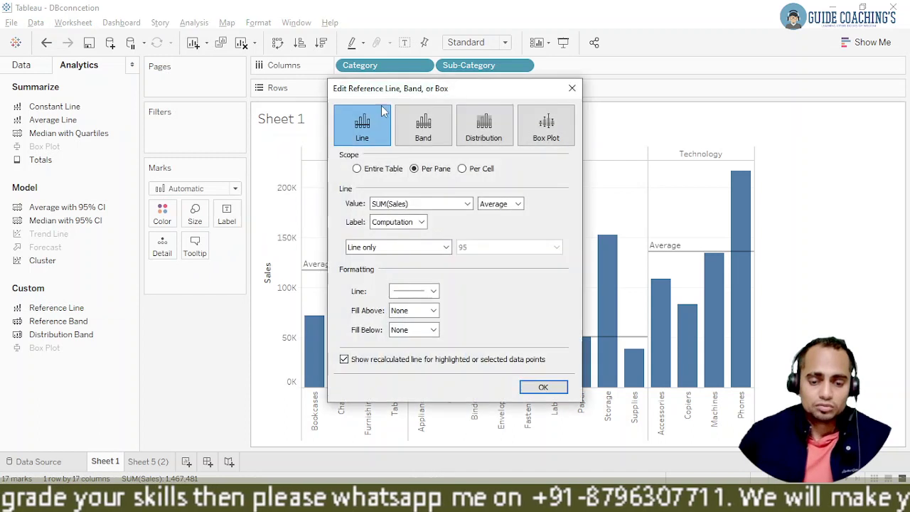
pyautogui.click(357, 169)
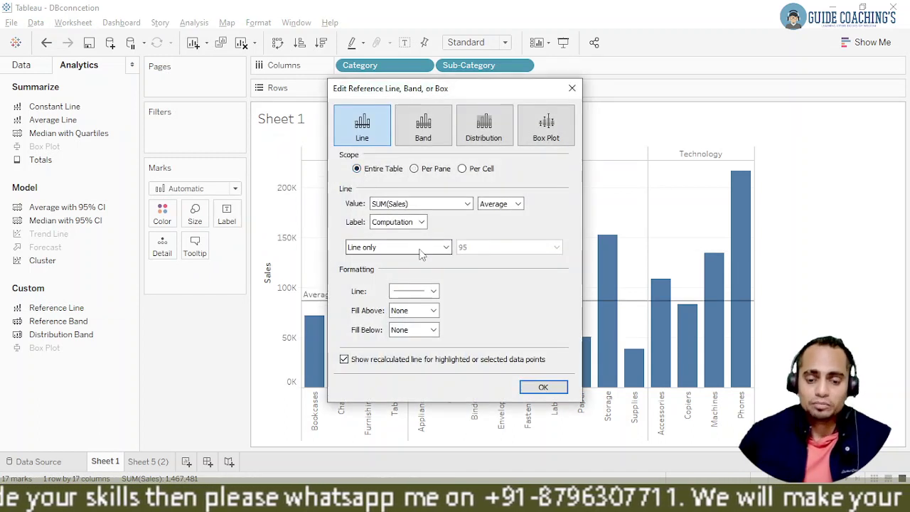
pyautogui.click(420, 222)
pyautogui.click(395, 256)
pyautogui.click(421, 222)
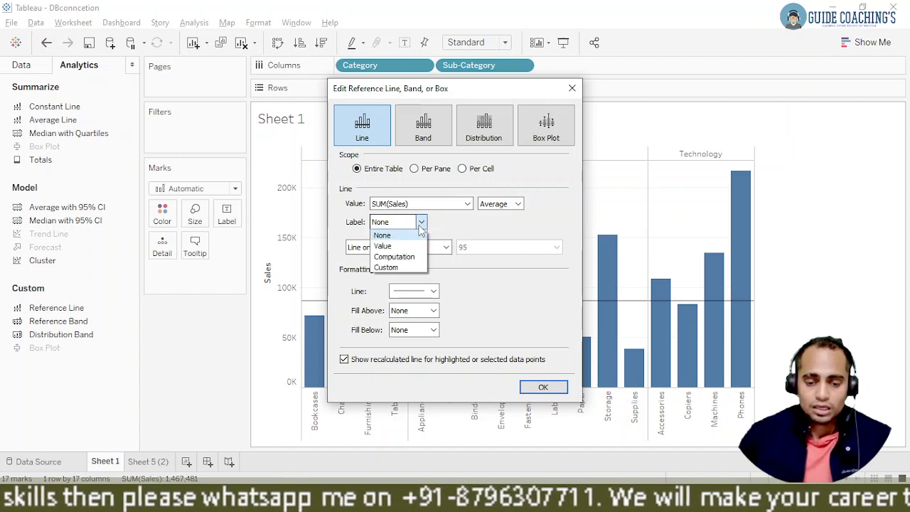
pyautogui.click(397, 244)
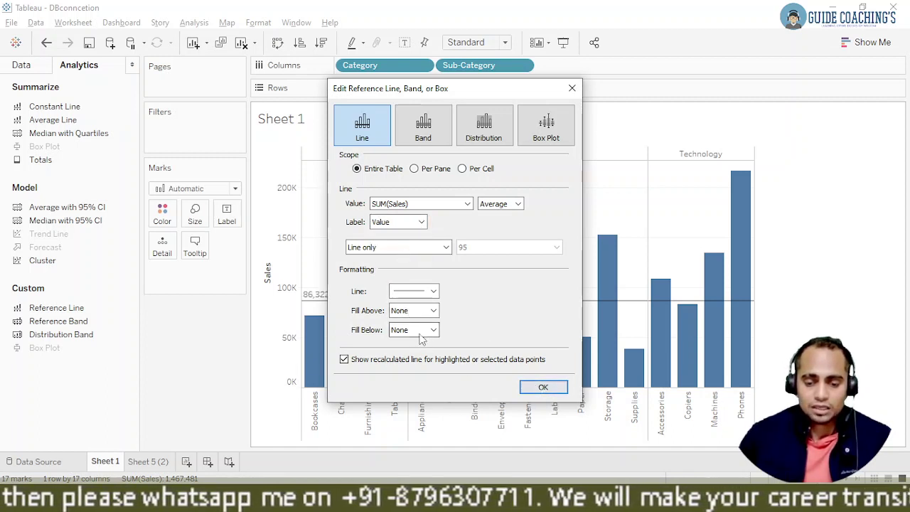
# Step: Fill the area above the reference line with light grey and the area below with light orange, and apply the settings
pyautogui.click(431, 311)
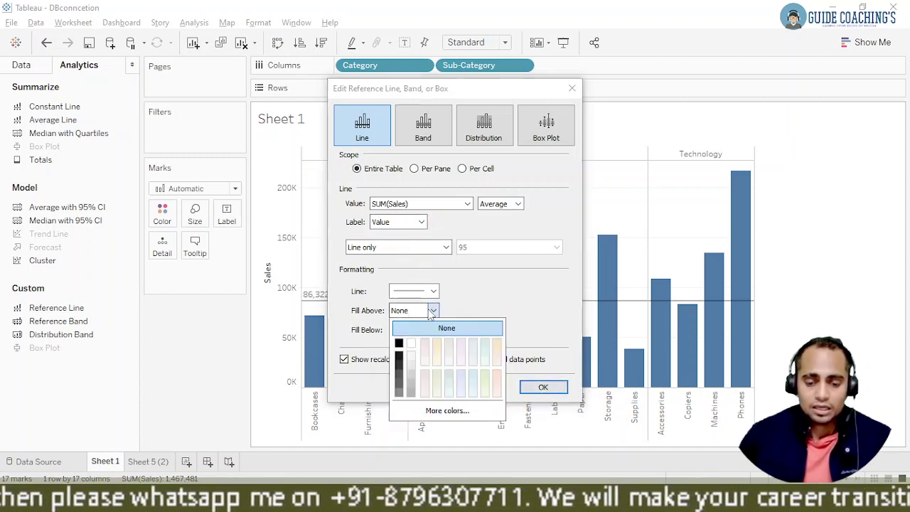
pyautogui.click(411, 369)
pyautogui.click(432, 330)
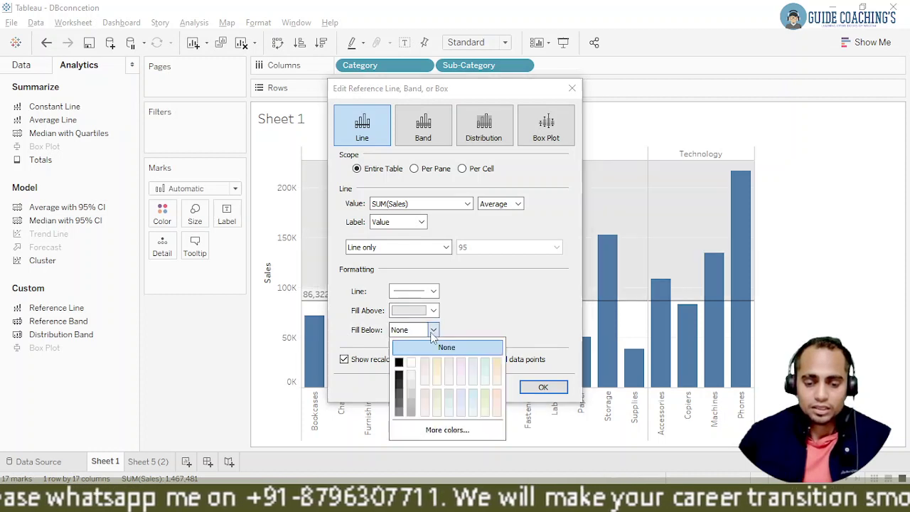
pyautogui.click(497, 393)
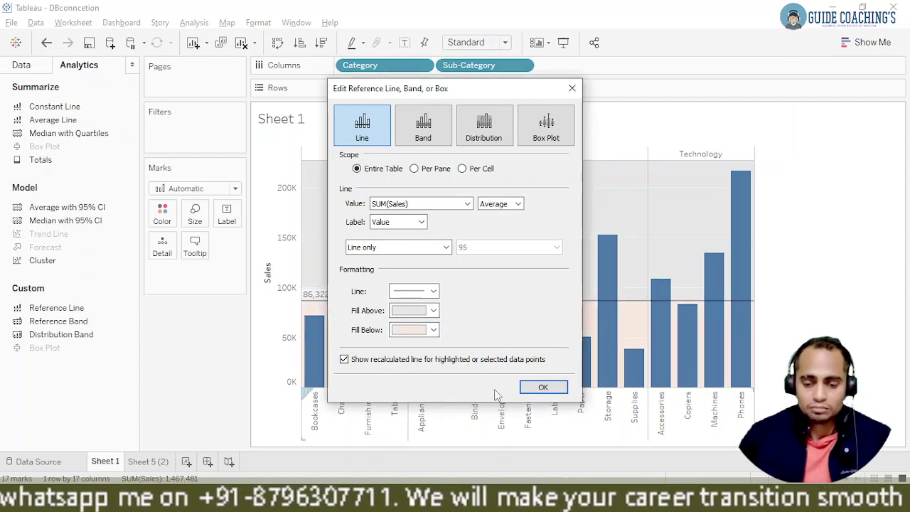
pyautogui.click(544, 388)
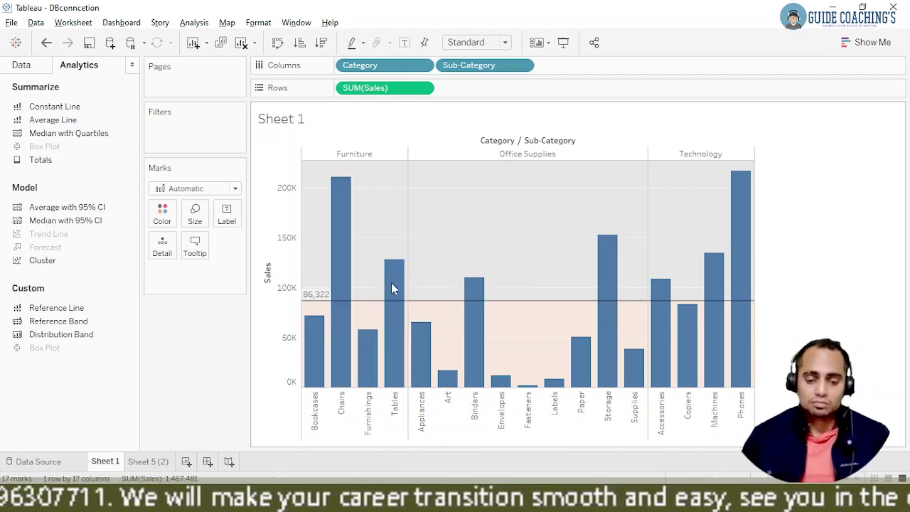
# Step: Duplicate Sheet 1 as a crosstab and remove Category from the columns of the new sheet
pyautogui.moveTo(470, 297)
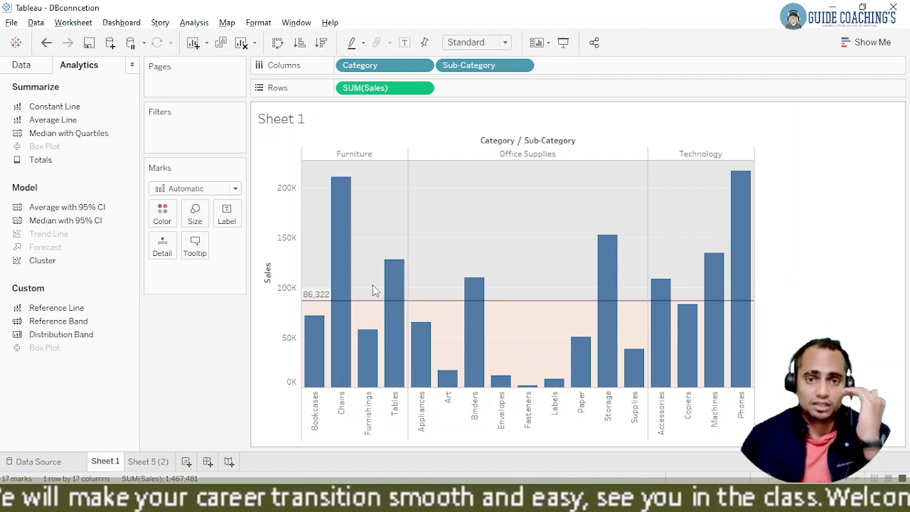
pyautogui.moveTo(320, 334)
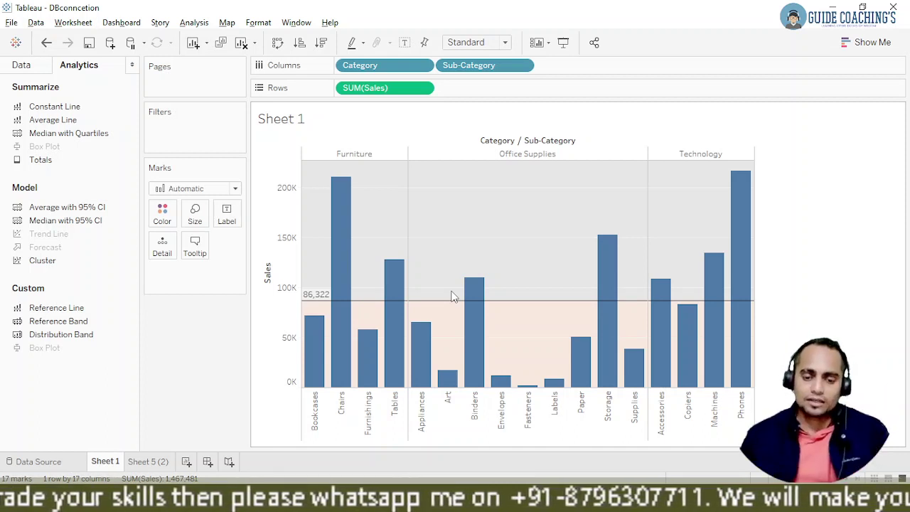
pyautogui.rightClick(105, 459)
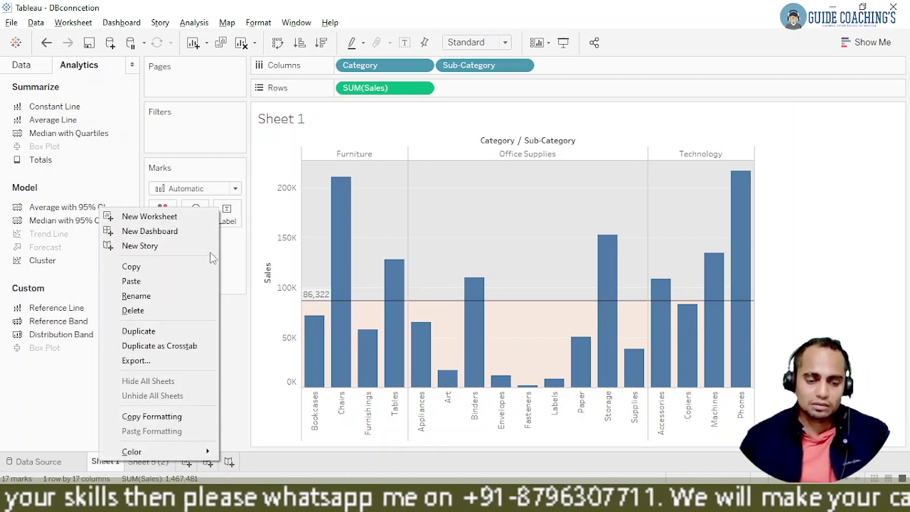
pyautogui.click(159, 347)
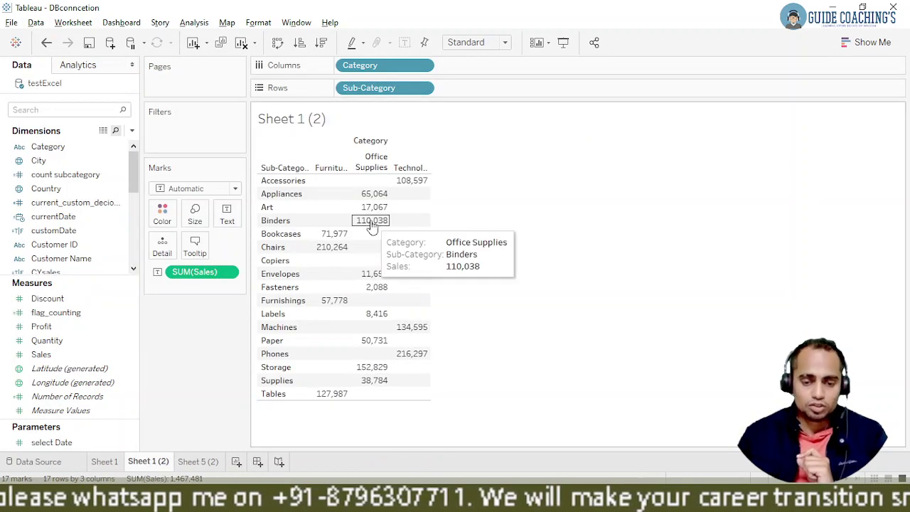
pyautogui.moveTo(358, 71); pyautogui.dragTo(740, 256)
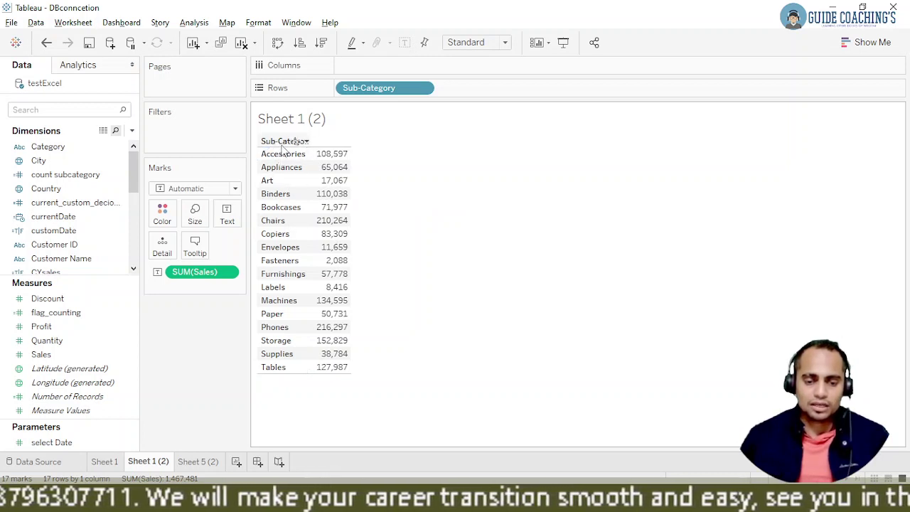
pyautogui.click(329, 153)
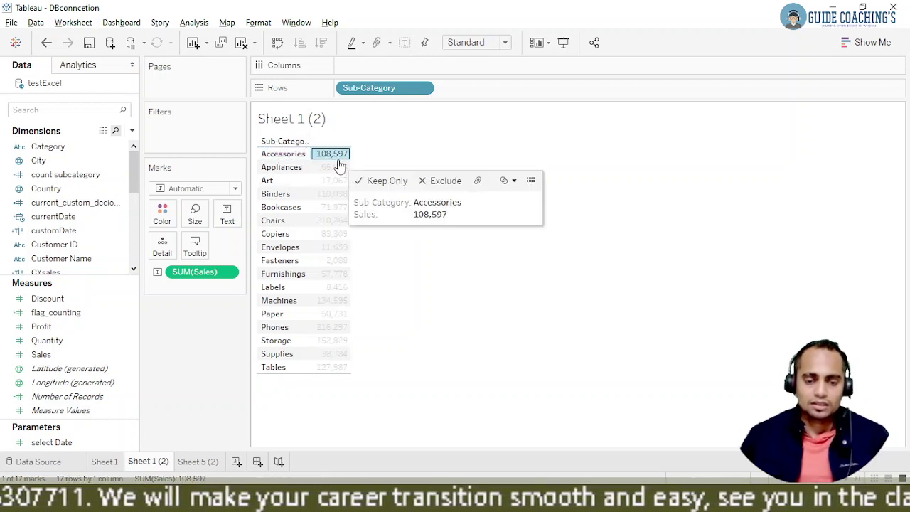
pyautogui.click(486, 148)
pyautogui.click(324, 152)
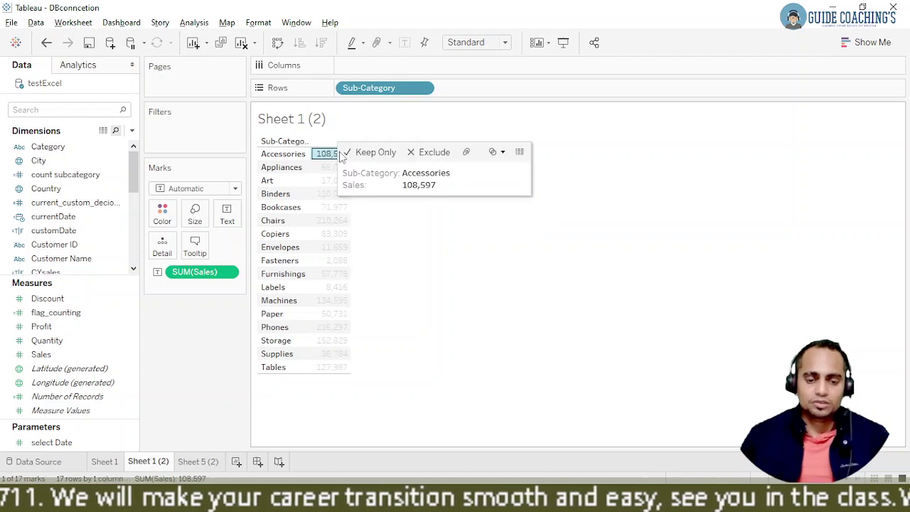
pyautogui.click(569, 139)
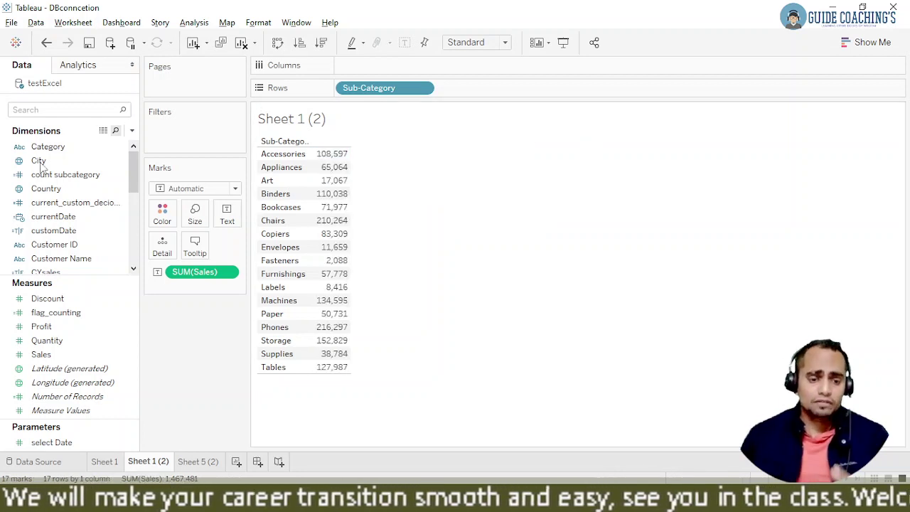
# Step: Create a new calculated field named totalSales
pyautogui.click(132, 130)
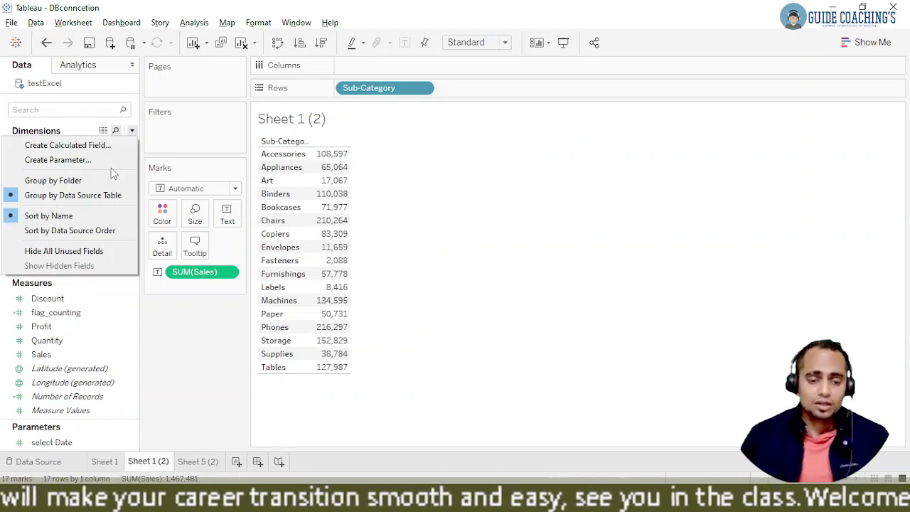
pyautogui.click(102, 146)
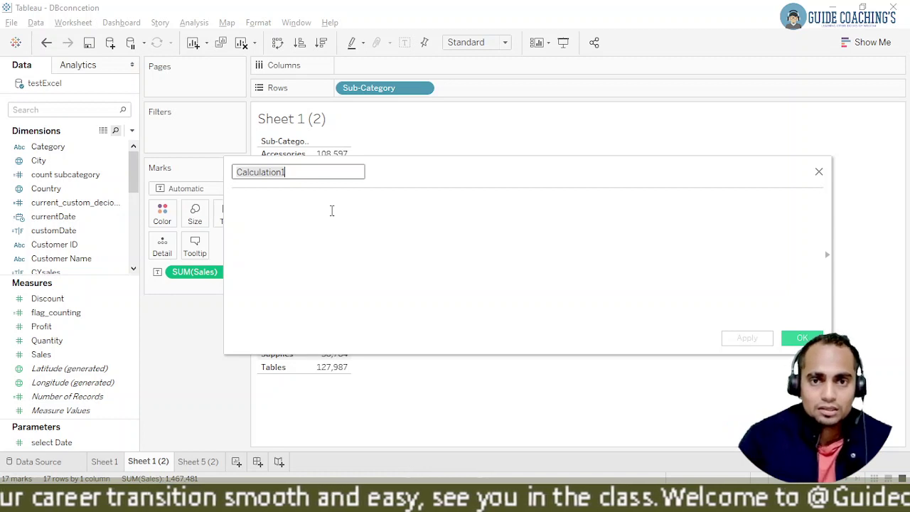
pyautogui.write('ord')
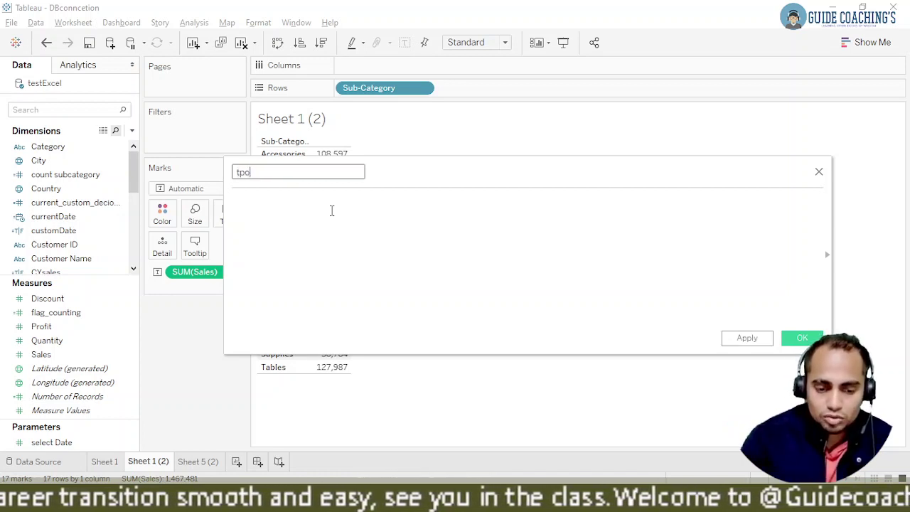
pyautogui.press('BackSpace')
pyautogui.press('BackSpace')
pyautogui.press('BackSpace')
pyautogui.write('o')
pyautogui.press('BackSpace')
pyautogui.write('totalSal')
pyautogui.press('BackSpace')
pyautogui.press('BackSpace')
pyautogui.write('ales')
pyautogui.click(331, 210)
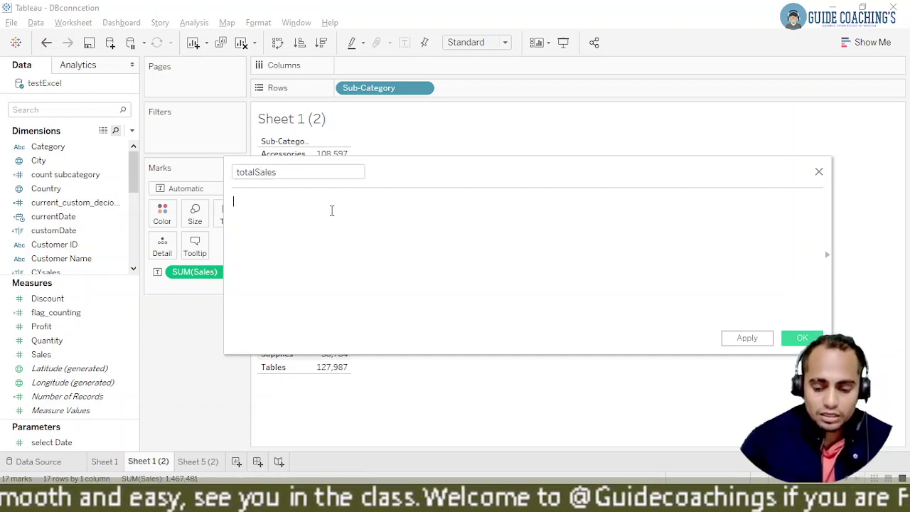
# Step: Enter the formula {SUM([Sales])} for the totalSales field
pyautogui.write('(su,')
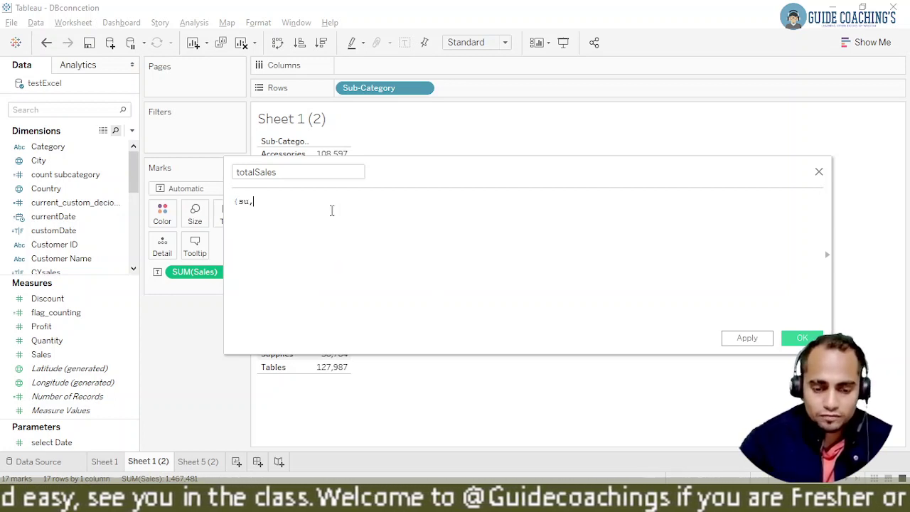
pyautogui.press('BackSpace')
pyautogui.press('Down')
pyautogui.press('Return')
pyautogui.write('s')
pyautogui.press('Return')
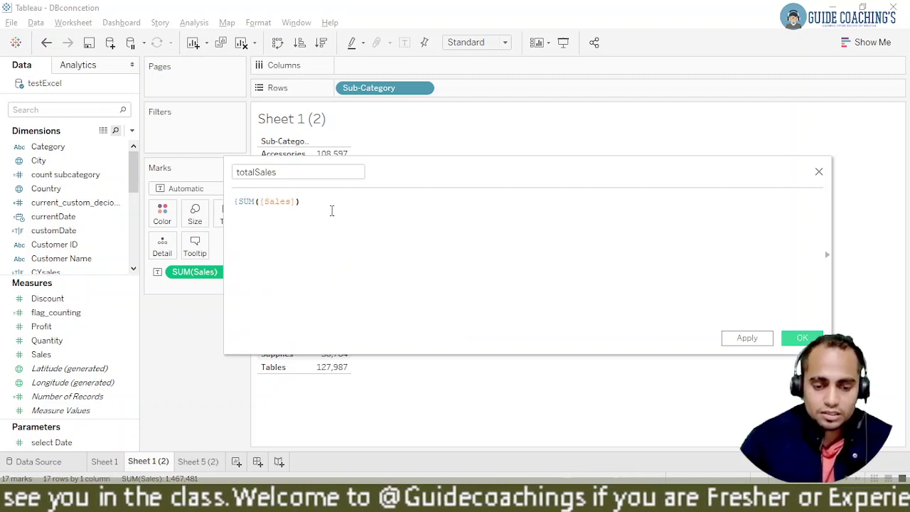
pyautogui.write('}')
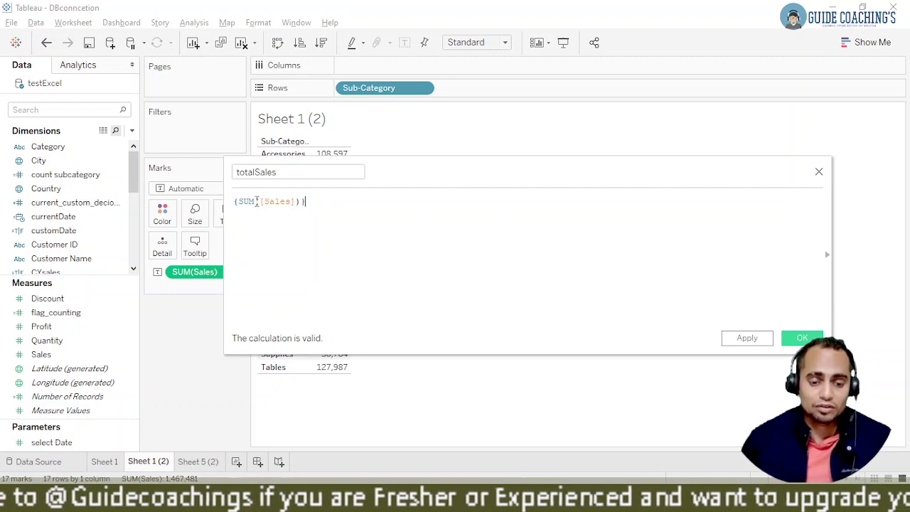
# Step: Extend the totalSales formula to {fixed:SUM([Sales])} and save the calculated field
pyautogui.moveTo(239, 203); pyautogui.dragTo(302, 202)
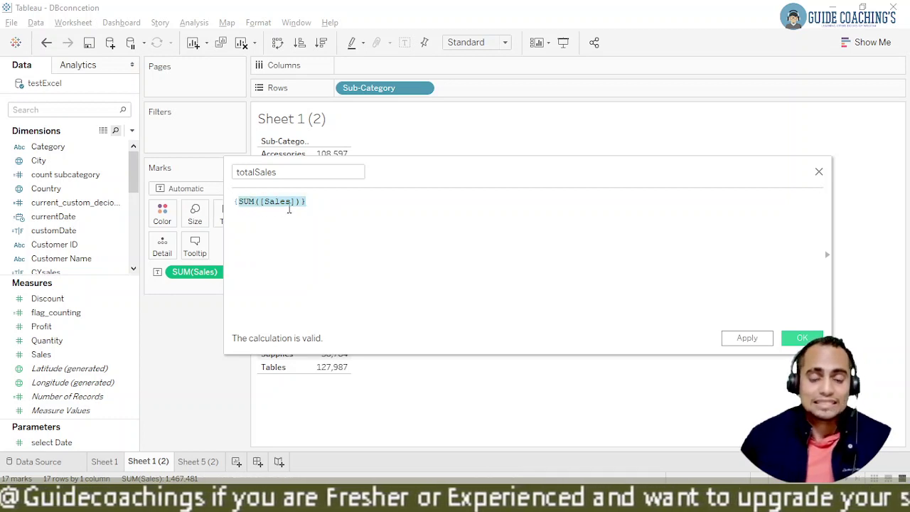
pyautogui.click(239, 205)
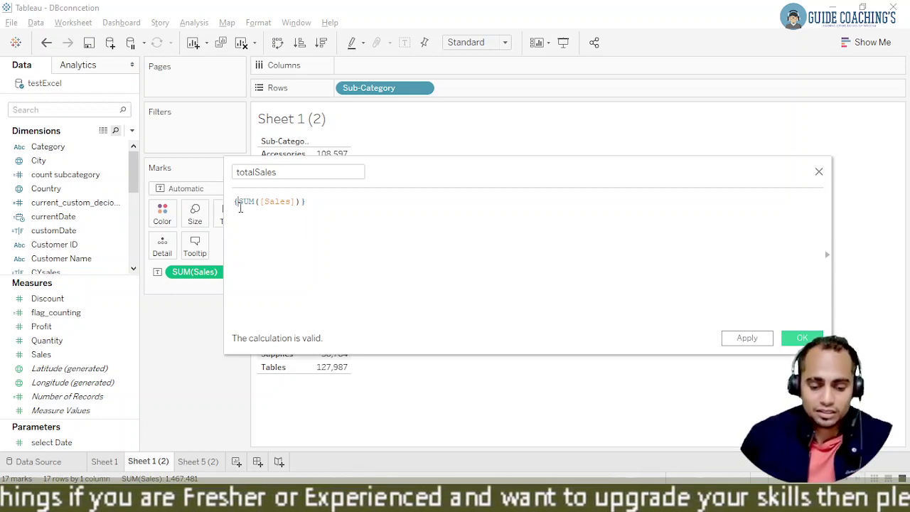
pyautogui.write('fixed:')
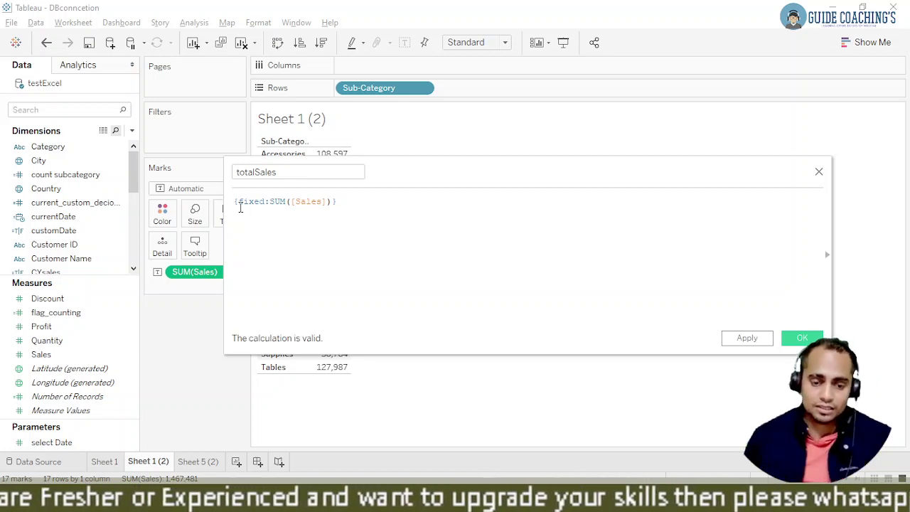
pyautogui.click(800, 339)
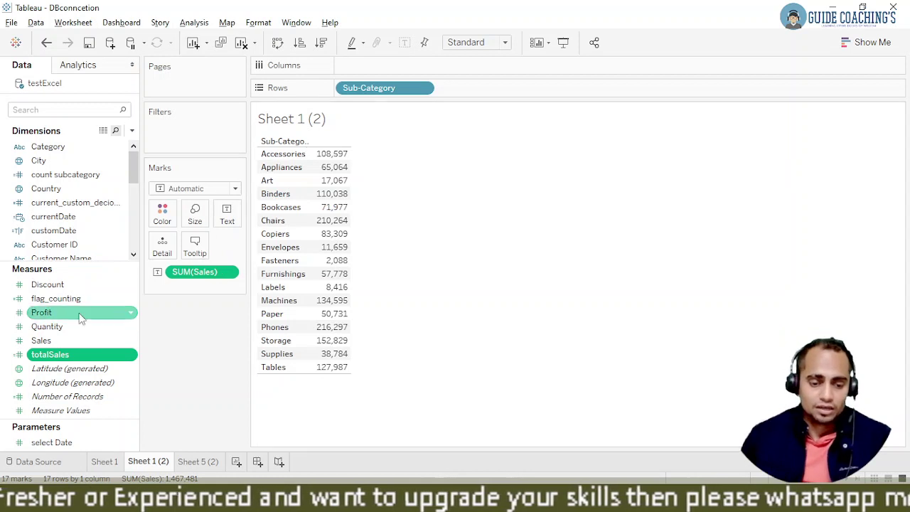
# Step: Add totalSales to the rows after Sub-Category and make it discrete so it lists beside each sub-category's sales
pyautogui.moveTo(37, 360); pyautogui.dragTo(487, 88)
pyautogui.rightClick(486, 87)
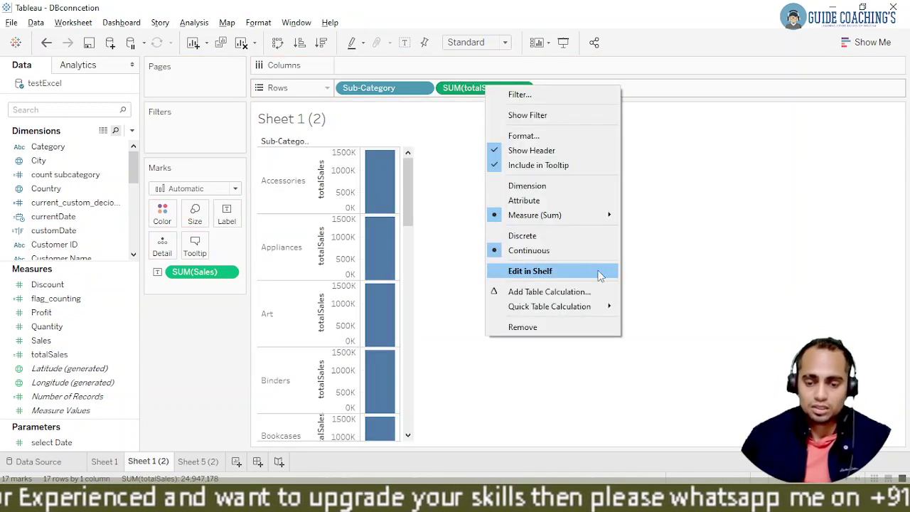
pyautogui.click(560, 246)
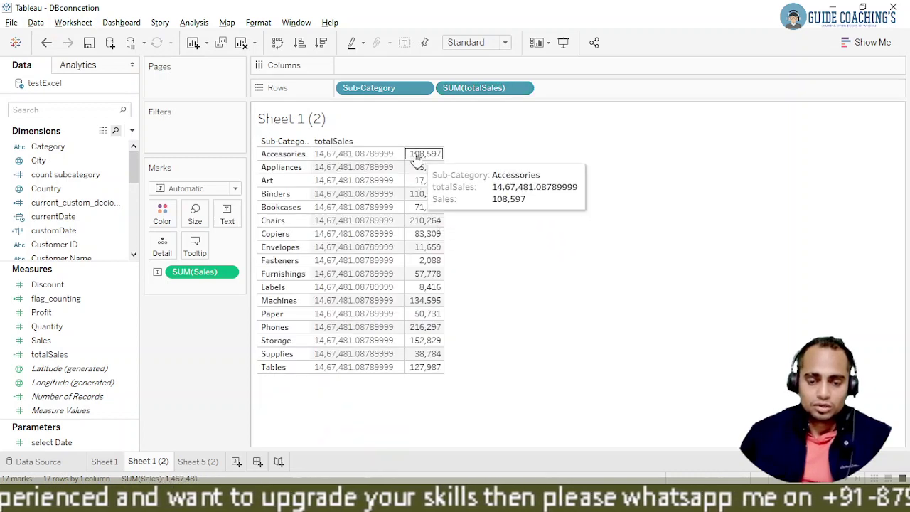
pyautogui.click(347, 155)
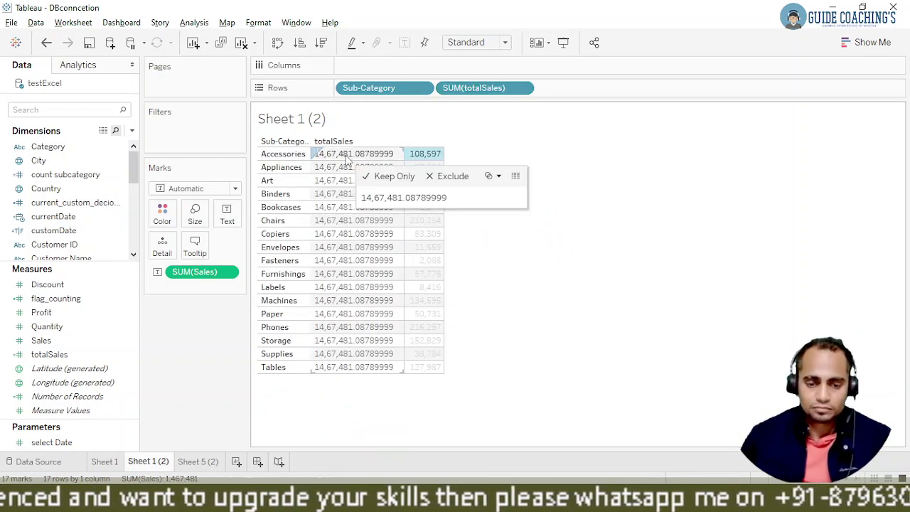
# Step: Remove totalSales from the rows and convert the totalSales field to a dimension
pyautogui.click(333, 151)
pyautogui.click(329, 152)
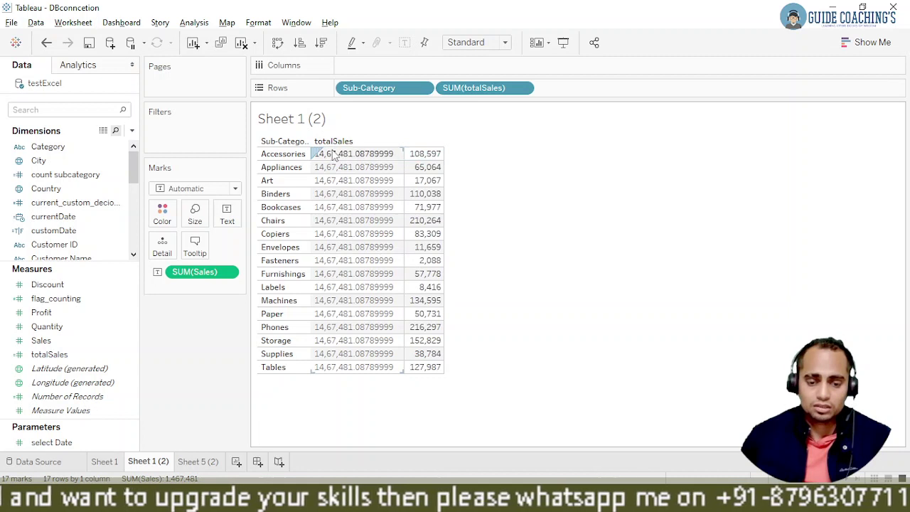
pyautogui.rightClick(481, 92)
pyautogui.click(726, 150)
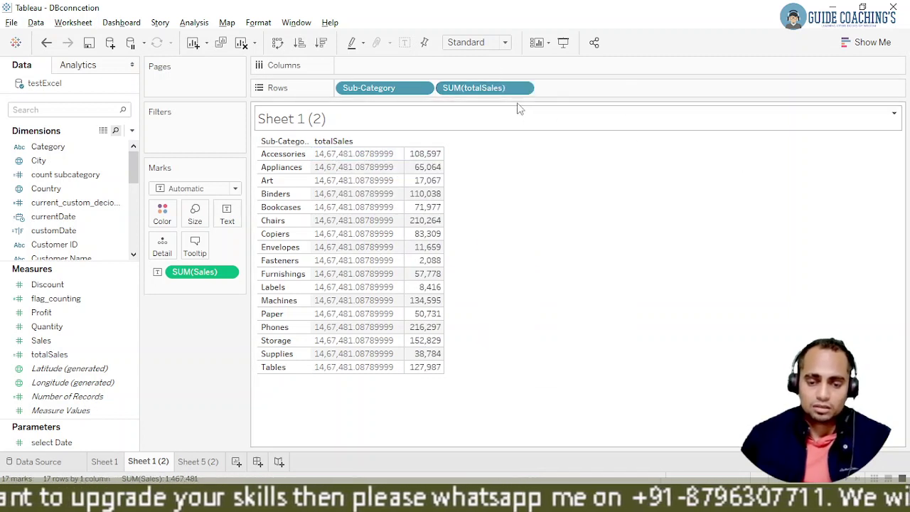
pyautogui.moveTo(488, 89); pyautogui.dragTo(527, 158)
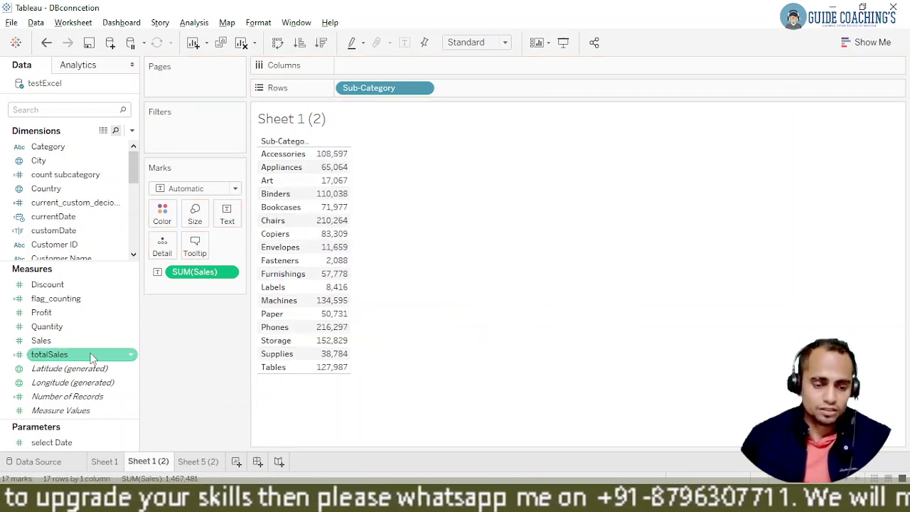
pyautogui.rightClick(52, 355)
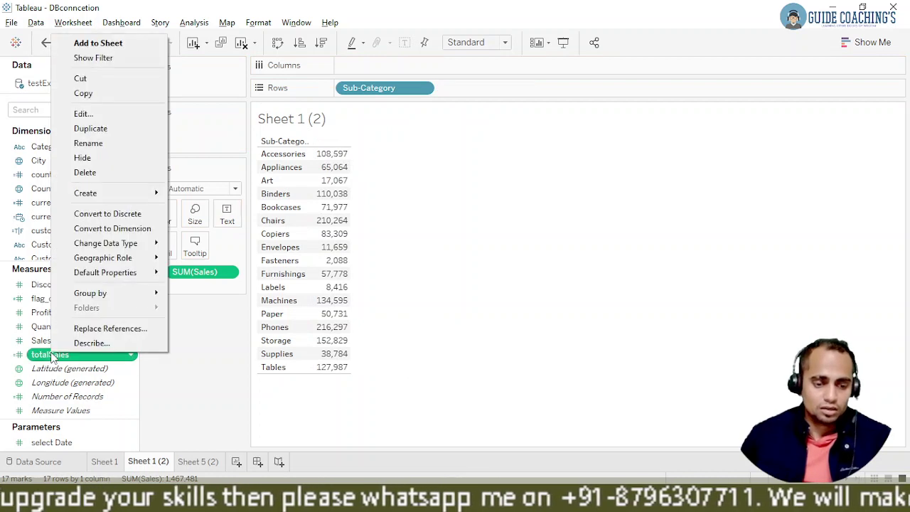
pyautogui.click(112, 228)
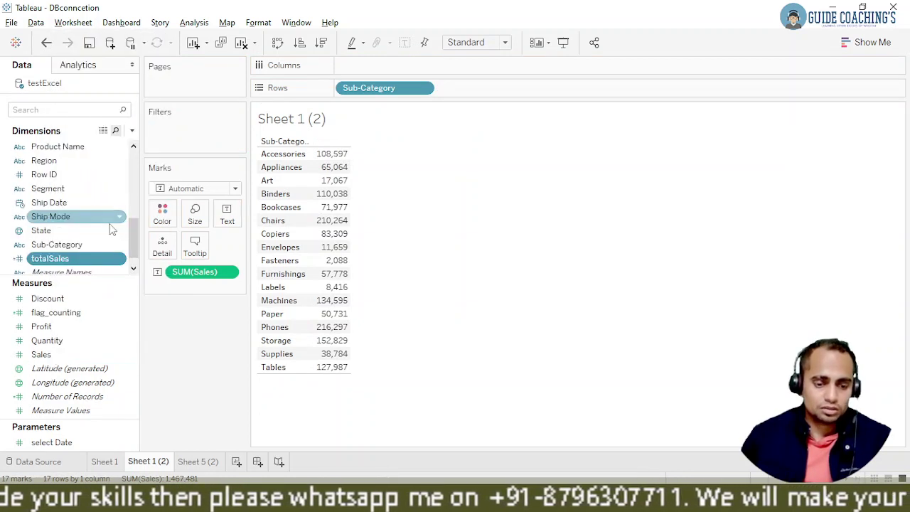
# Step: Edit the totalSales calculation to divide the fixed sales total by {COUNTD([Sub-Category])}
pyautogui.rightClick(76, 260)
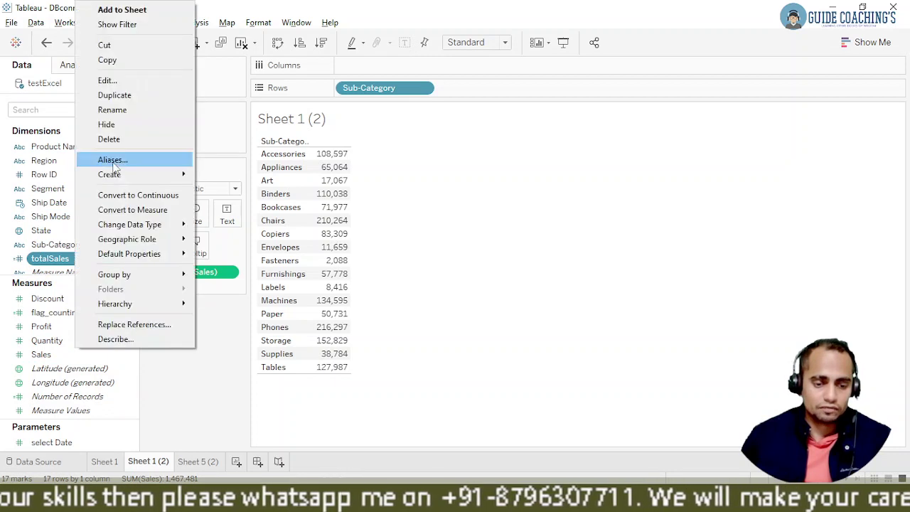
pyautogui.click(141, 82)
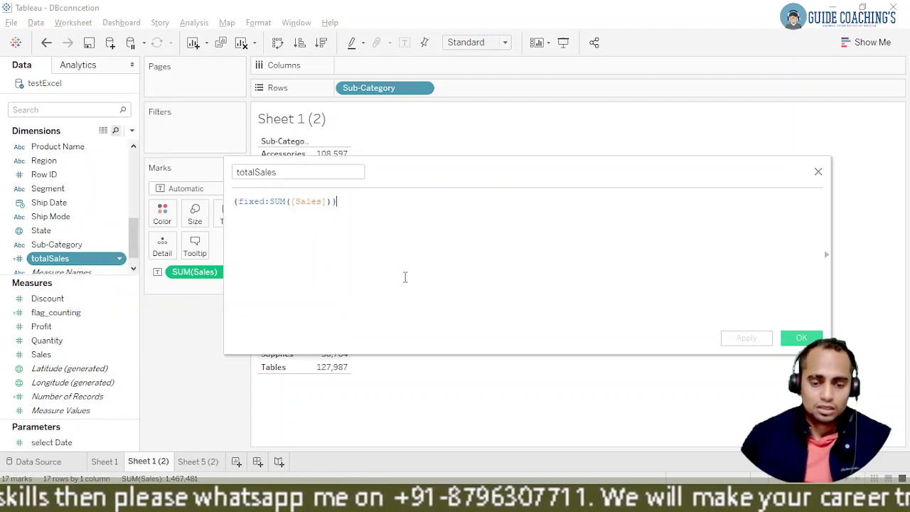
pyautogui.write('/')
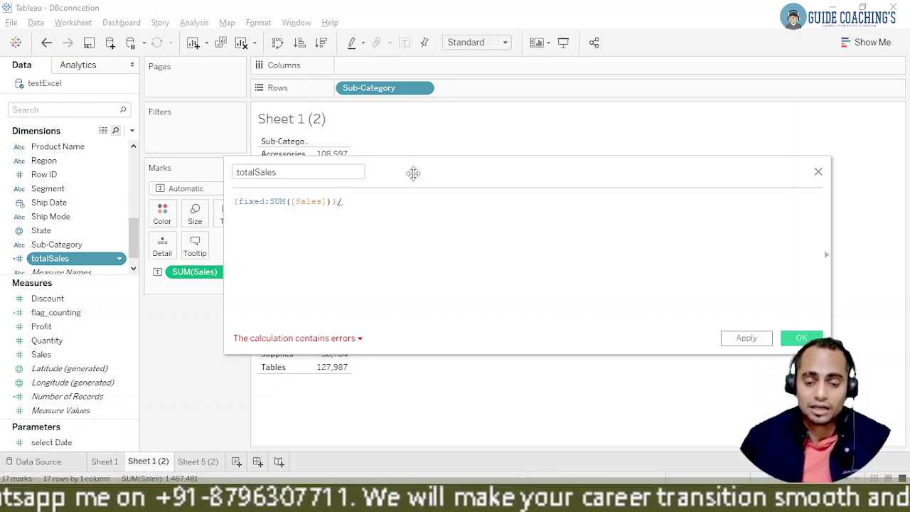
pyautogui.moveTo(413, 173); pyautogui.dragTo(404, 205)
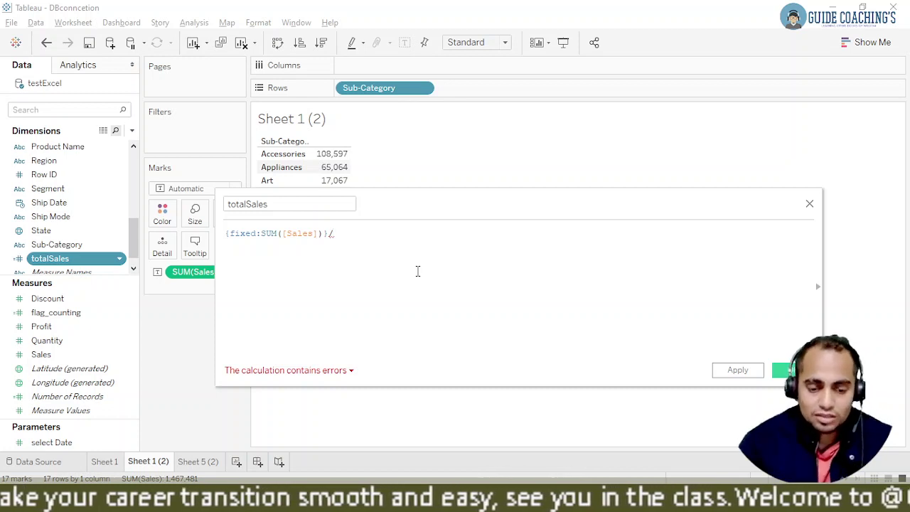
pyautogui.write('(')
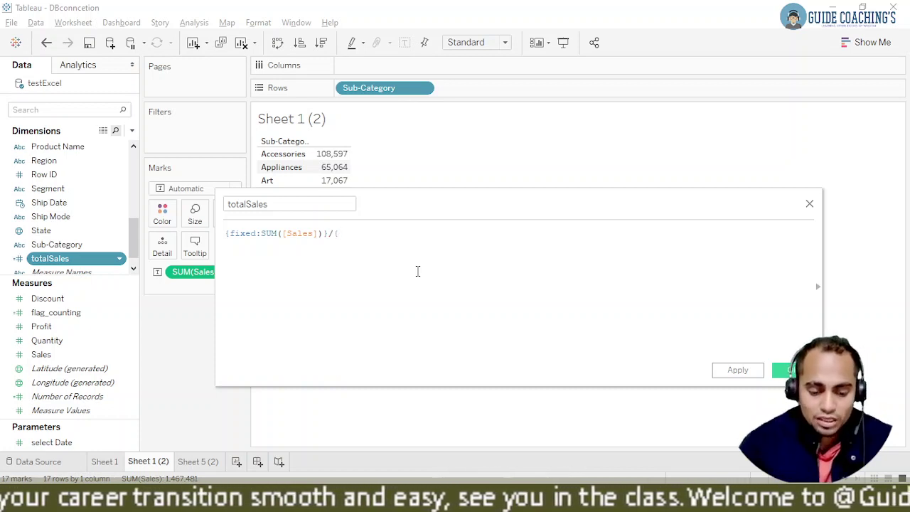
pyautogui.write('d')
pyautogui.press('BackSpace')
pyautogui.write('co')
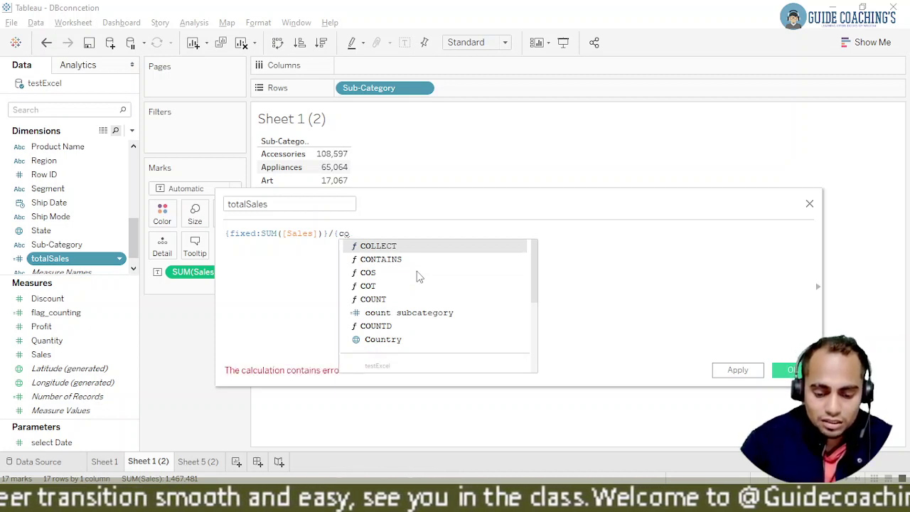
pyautogui.write('unt')
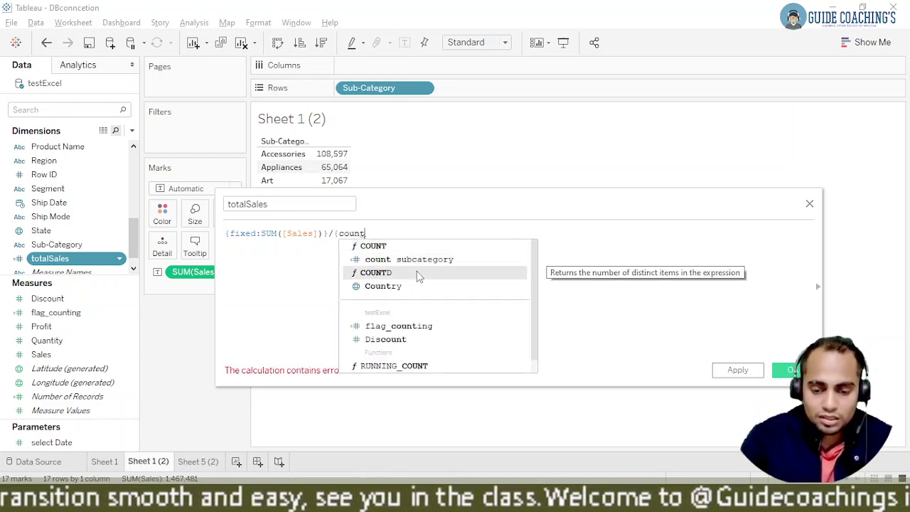
pyautogui.click(419, 276)
pyautogui.write('sub')
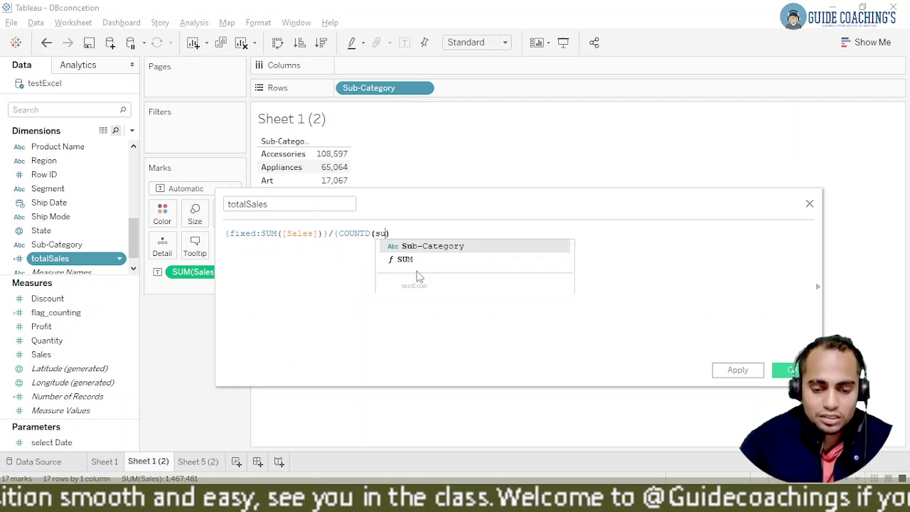
pyautogui.press('Return')
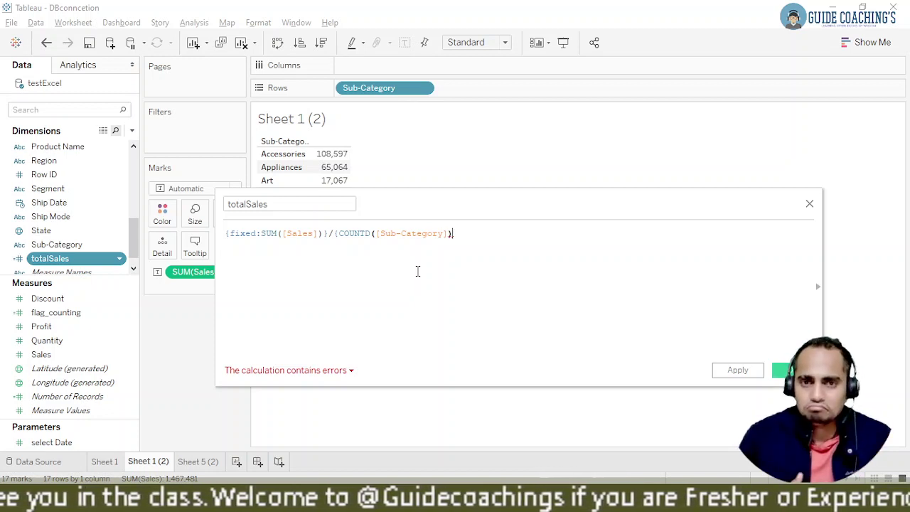
pyautogui.write(')')
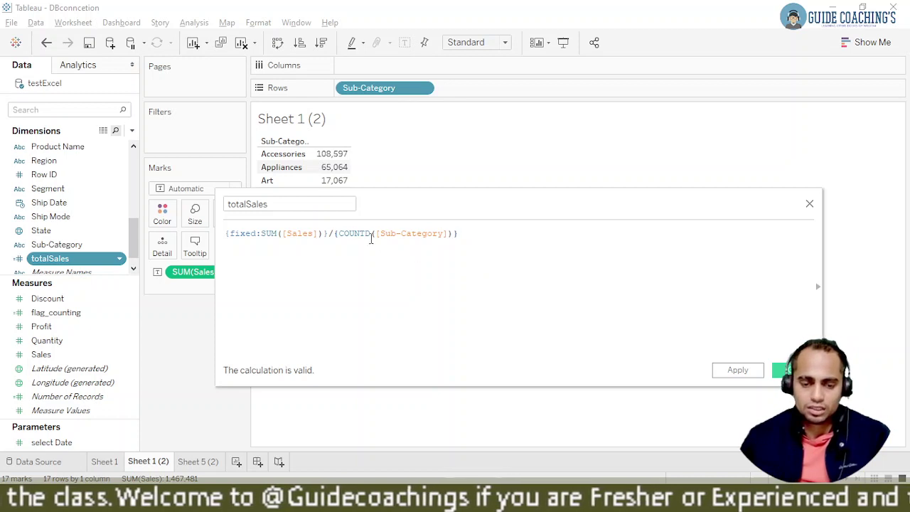
# Step: Delete the fixed: keyword so the formula reads {SUM([Sales])}/{COUNTD([Sub-Category])}
pyautogui.doubleClick(243, 233)
pyautogui.press('Delete')
pyautogui.press('Delete')
pyautogui.press('Delete')
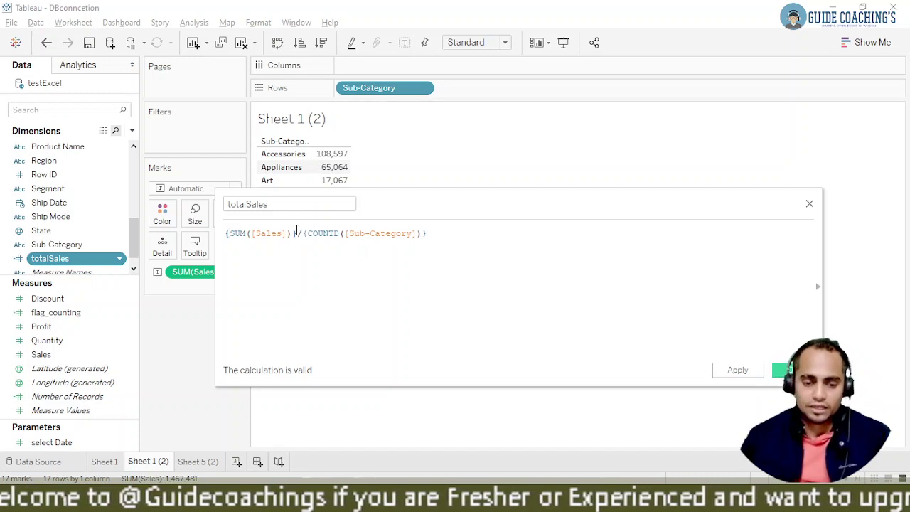
# Step: Rename the calculated field as avgsales and save it
pyautogui.click(278, 206)
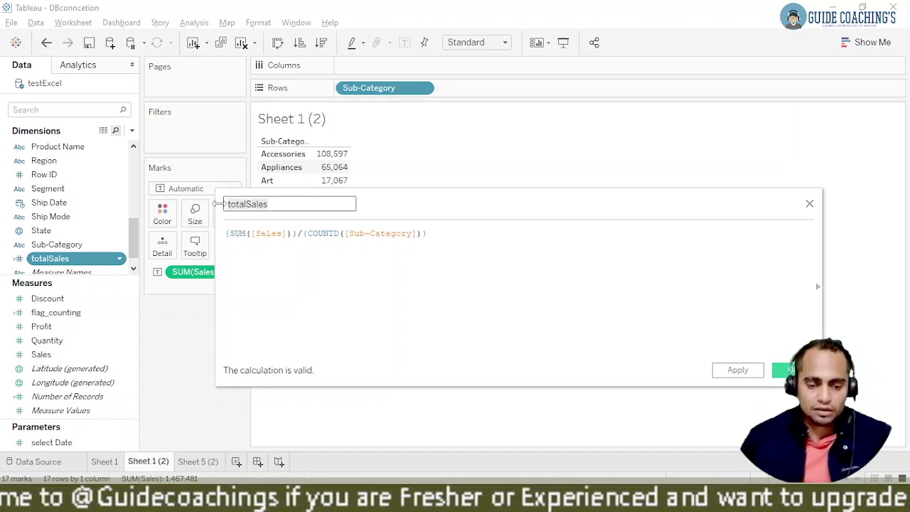
pyautogui.write('avgSales')
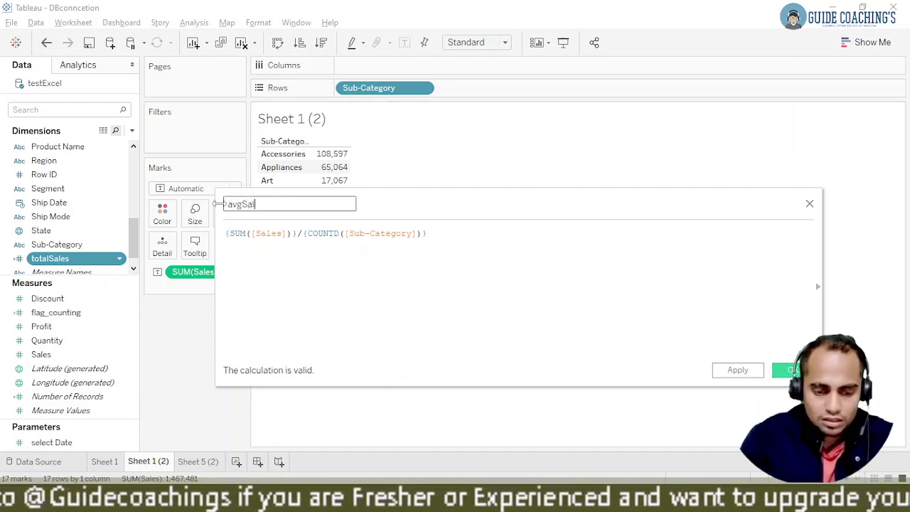
pyautogui.press('BackSpace')
pyautogui.press('BackSpace')
pyautogui.press('BackSpace')
pyautogui.press('BackSpace')
pyautogui.press('BackSpace')
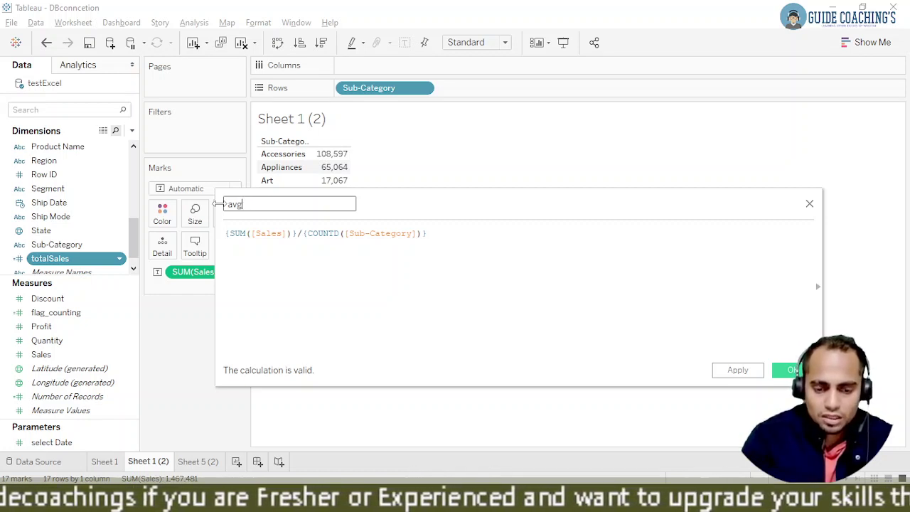
pyautogui.write('s')
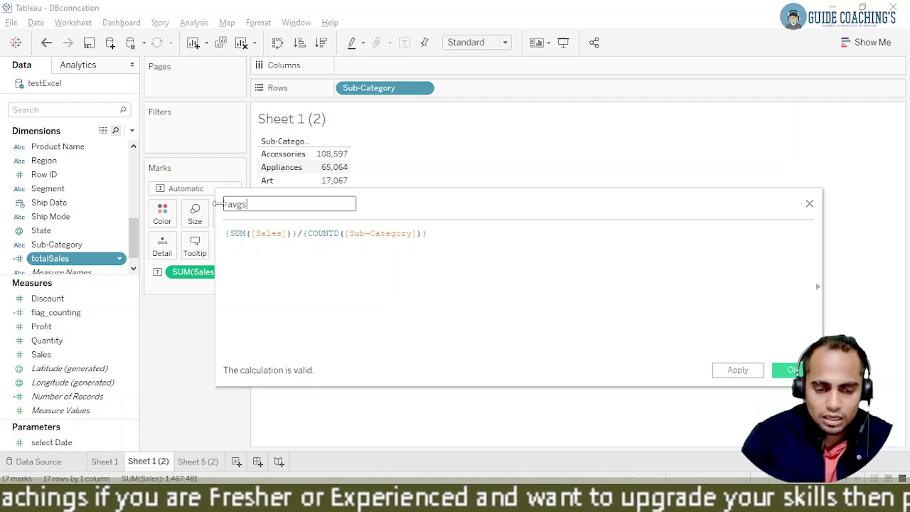
pyautogui.write('ales')
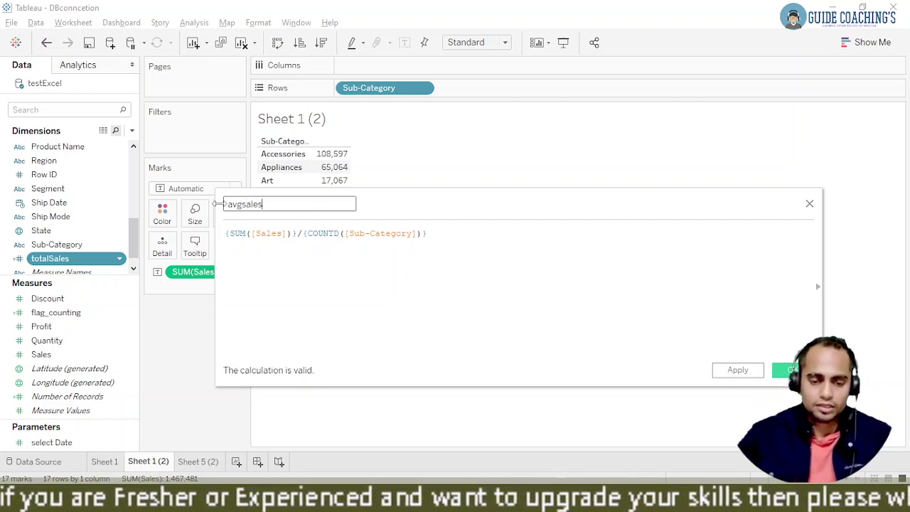
pyautogui.click(786, 370)
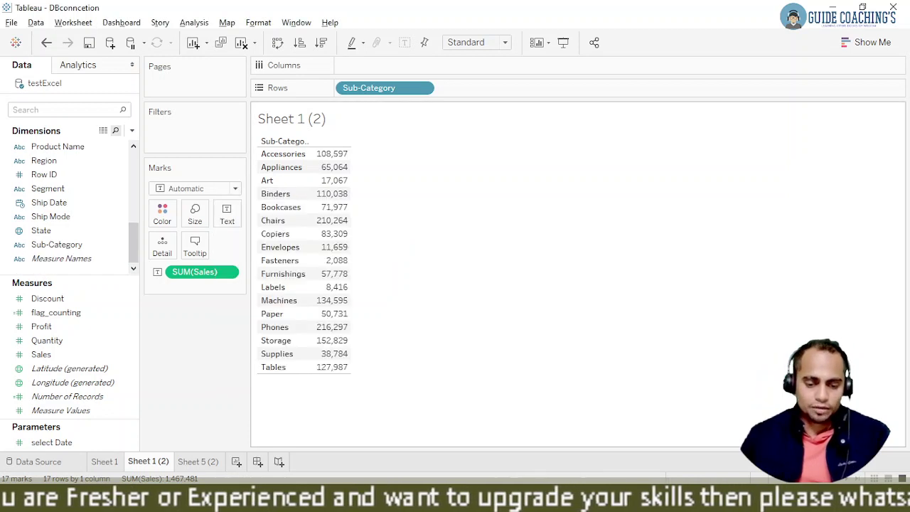
# Step: Find avgsales among the dimensions and add it to the rows after Sub-Category
pyautogui.click(107, 314)
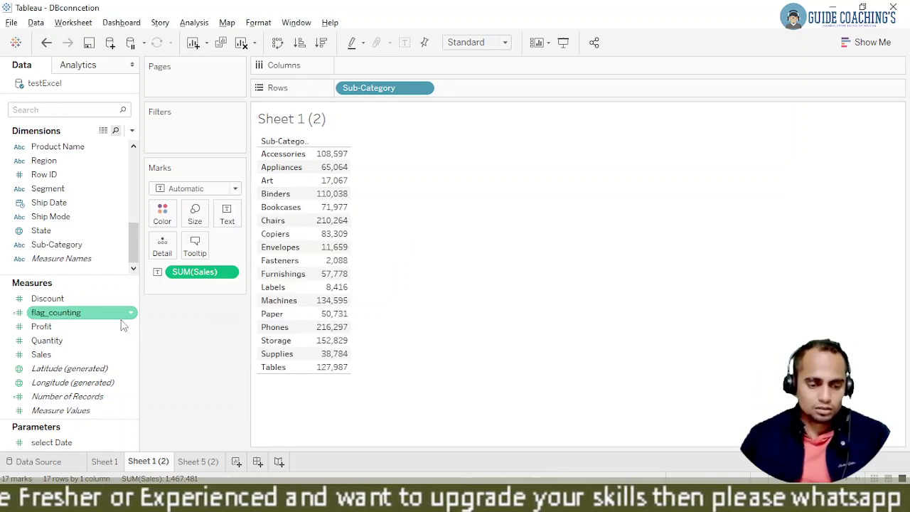
pyautogui.scroll(2, 85, 228)
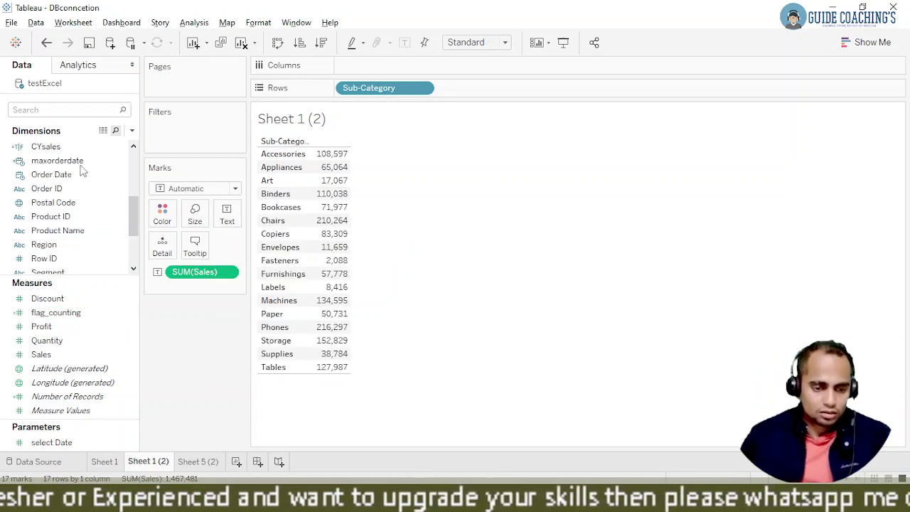
pyautogui.scroll(-2, 81, 177)
pyautogui.click(65, 111)
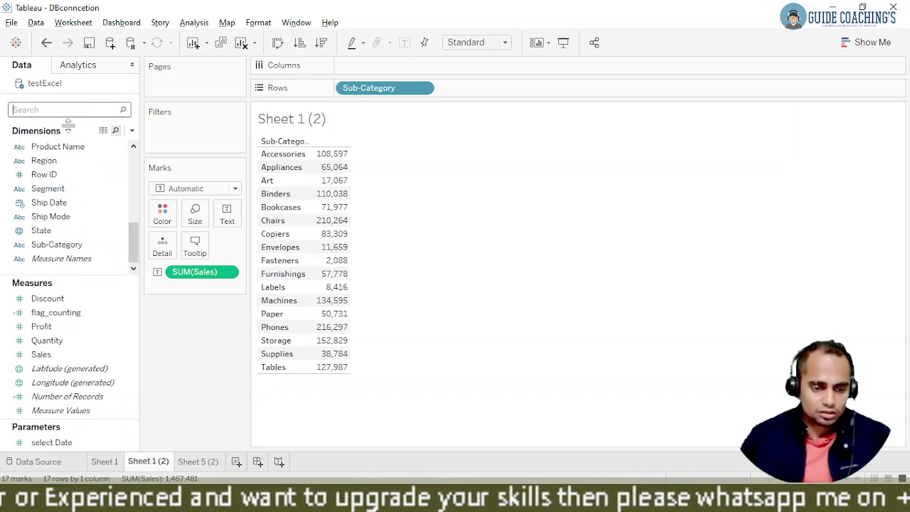
pyautogui.scroll(3, 90, 244)
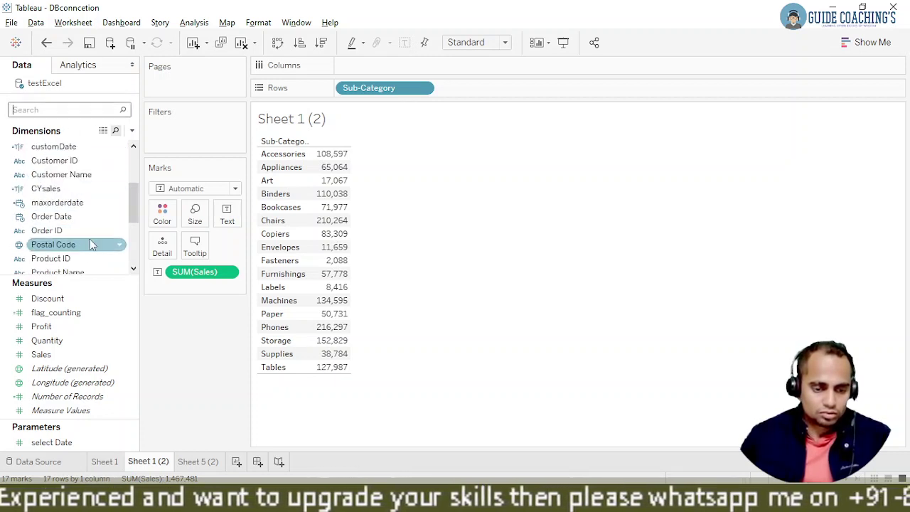
pyautogui.scroll(3, 85, 185)
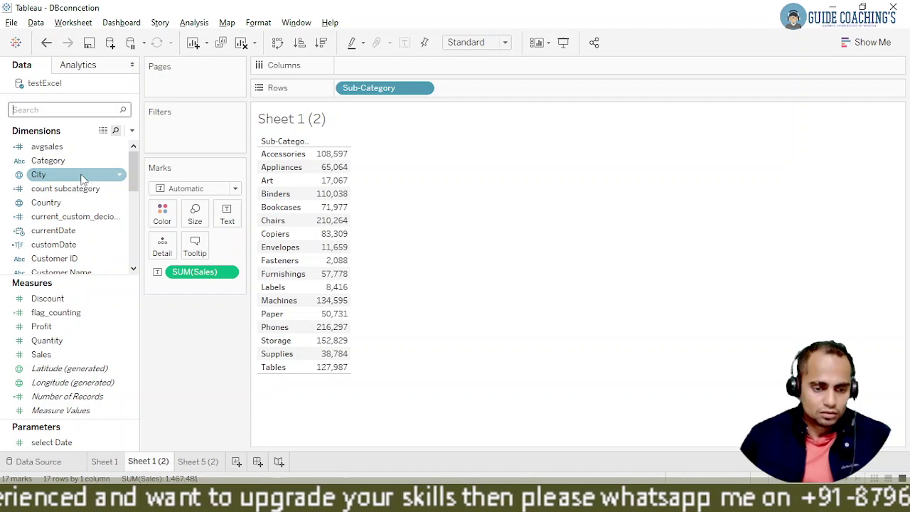
pyautogui.moveTo(118, 149)
pyautogui.mouseDown()
pyautogui.moveTo(505, 77)
pyautogui.moveTo(500, 90)
pyautogui.mouseUp()
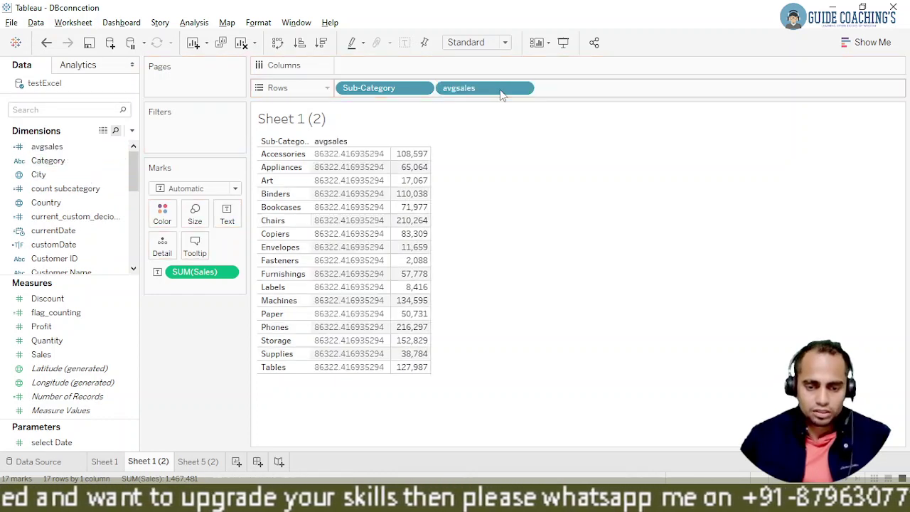
# Step: Compare the avgsales value with the reference line on Sheet 1 and with the Accessories sales on Sheet 1 (2)
pyautogui.click(105, 461)
pyautogui.moveTo(309, 301)
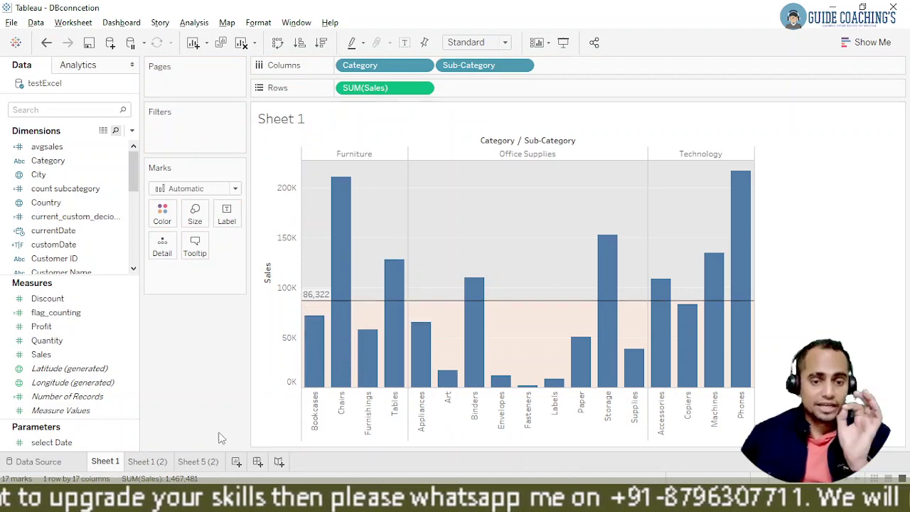
pyautogui.click(147, 462)
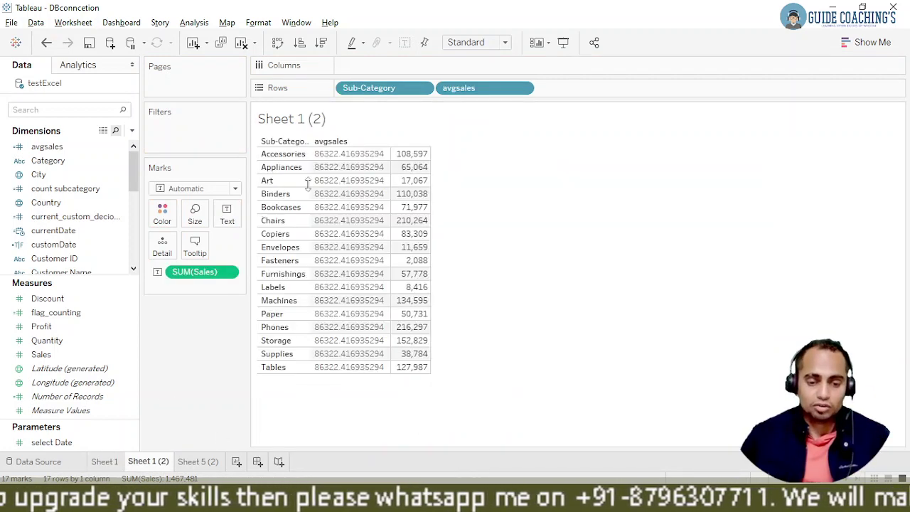
pyautogui.click(354, 159)
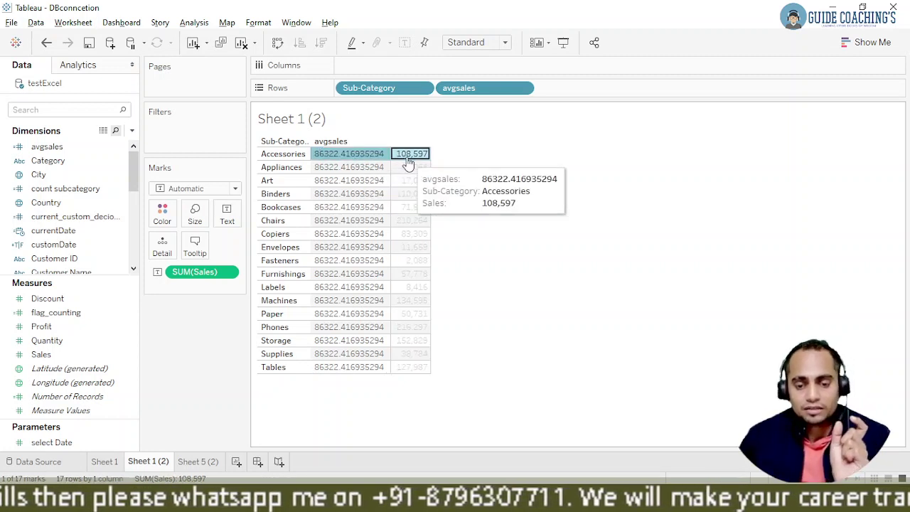
pyautogui.click(408, 159)
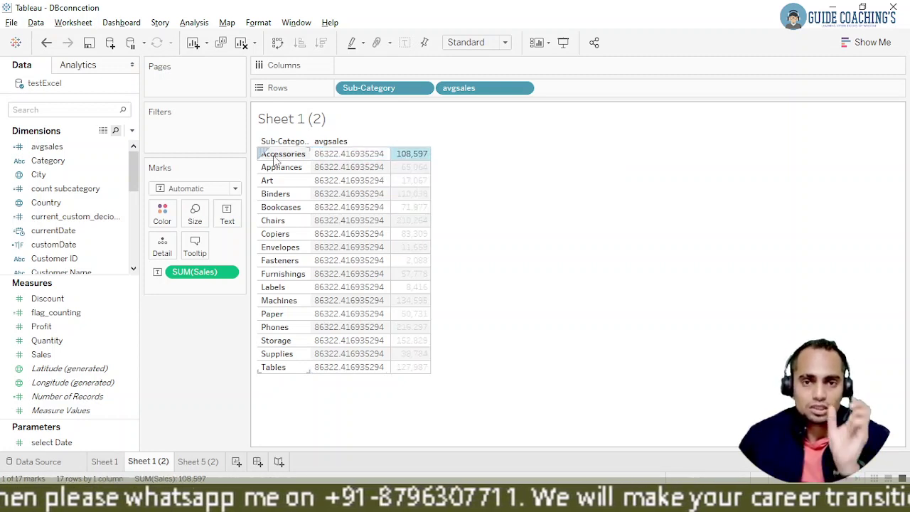
pyautogui.click(329, 158)
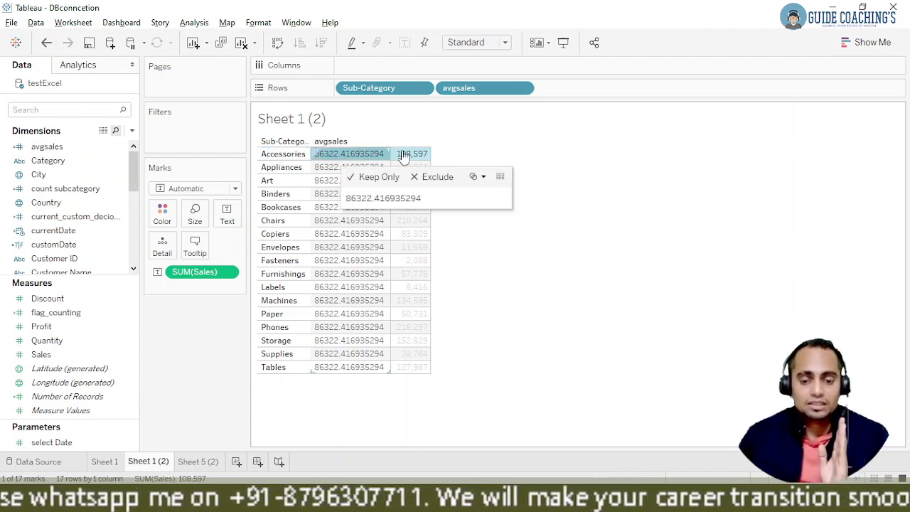
pyautogui.moveTo(409, 157)
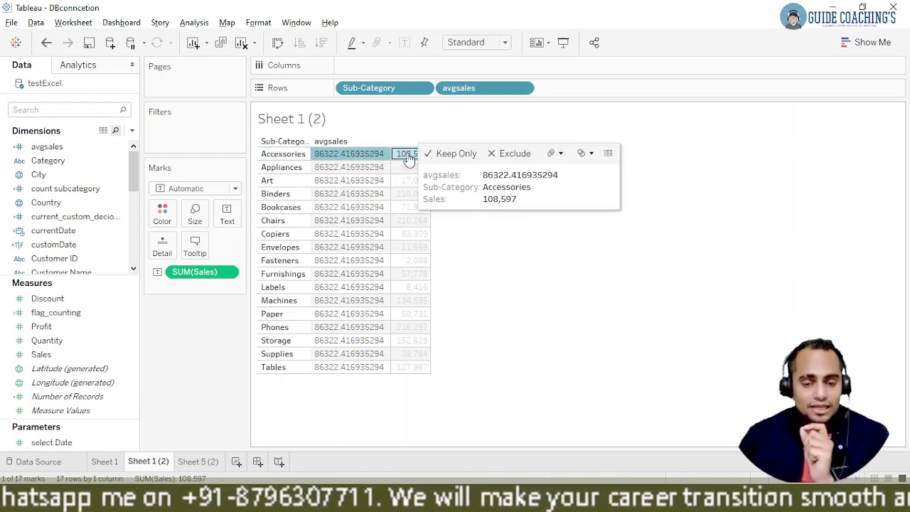
pyautogui.click(527, 230)
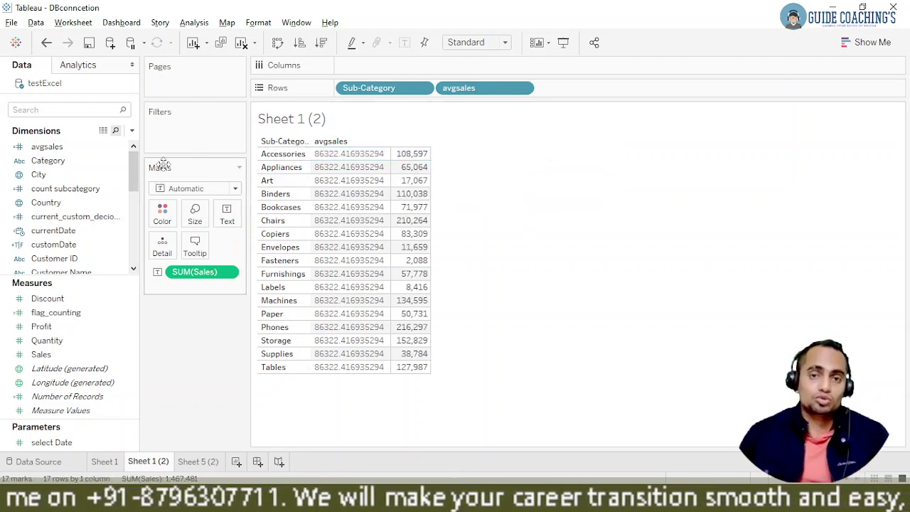
# Step: Create a new calculated field named Flag
pyautogui.click(132, 130)
pyautogui.click(110, 145)
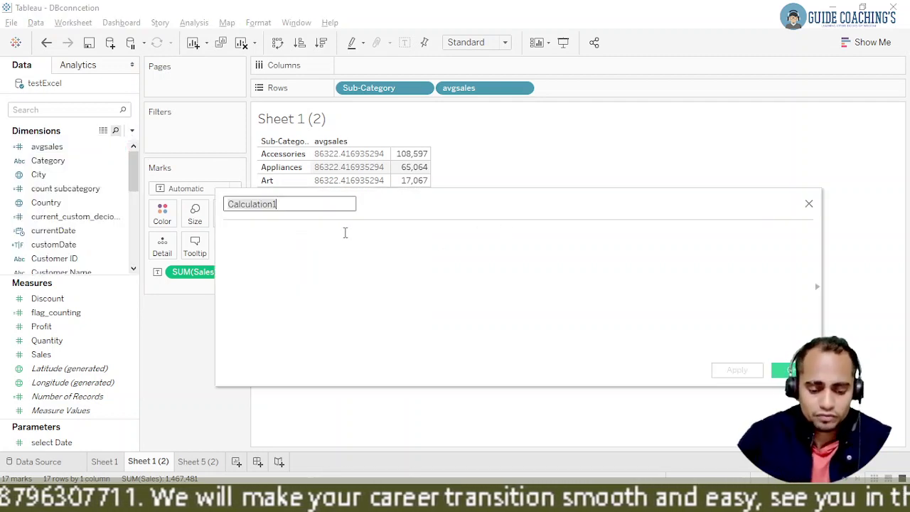
pyautogui.write('Flaf')
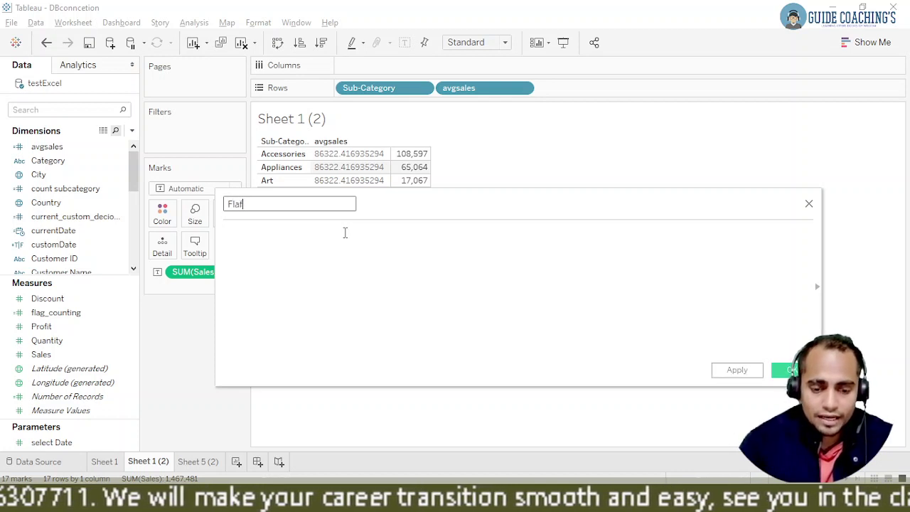
pyautogui.press('BackSpace')
pyautogui.write('g')
pyautogui.press('Tab')
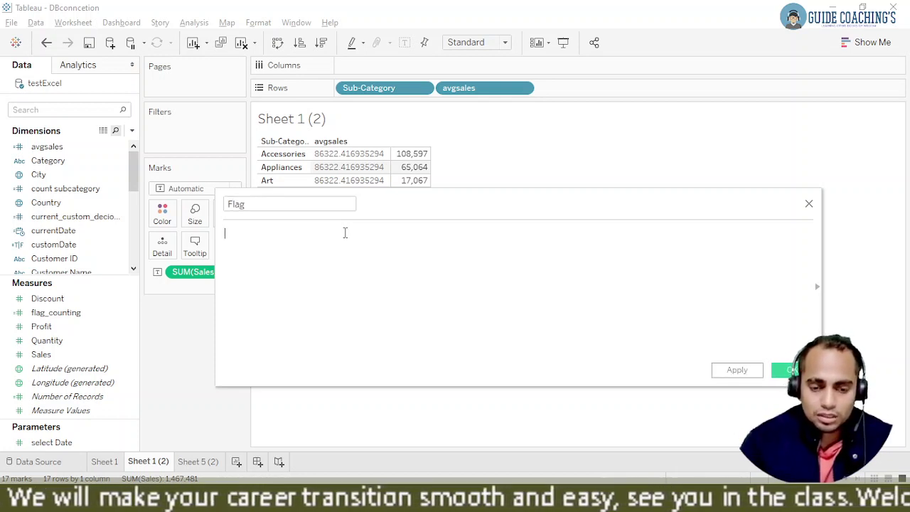
# Step: Enter the formula skeleton if() then 1 ELSE 0 END for the Flag field, leaving the condition empty
pyautogui.write('if')
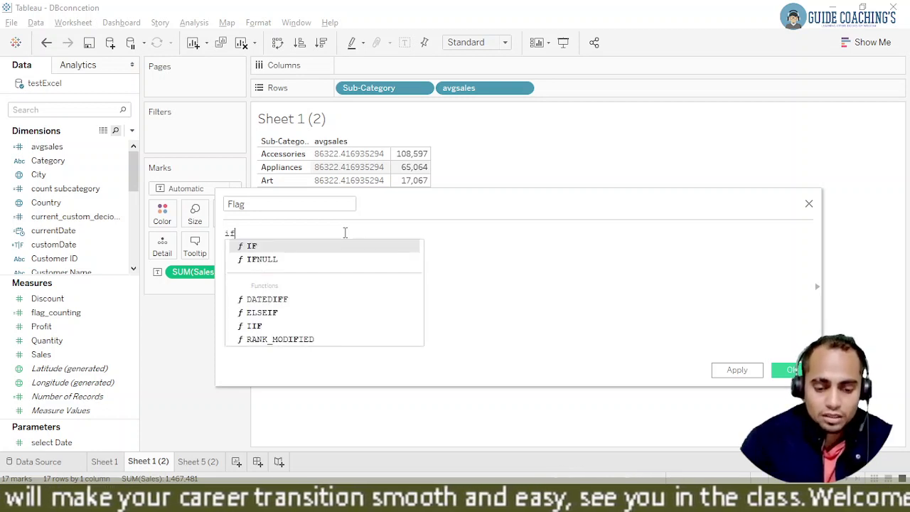
pyautogui.write('(')
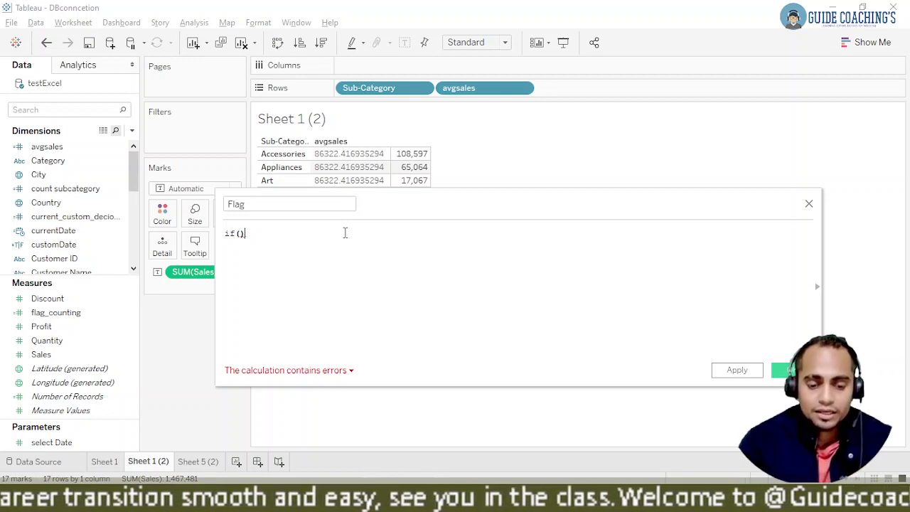
pyautogui.write('then')
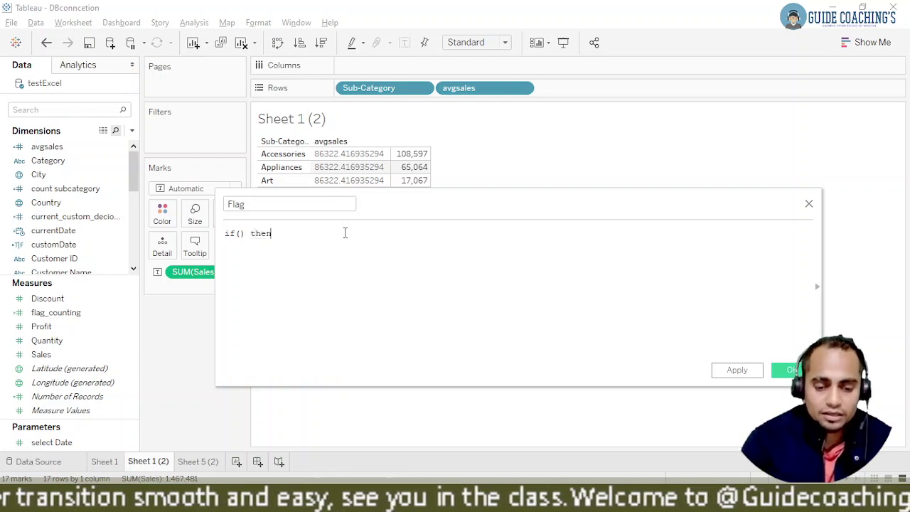
pyautogui.write(' 1 e')
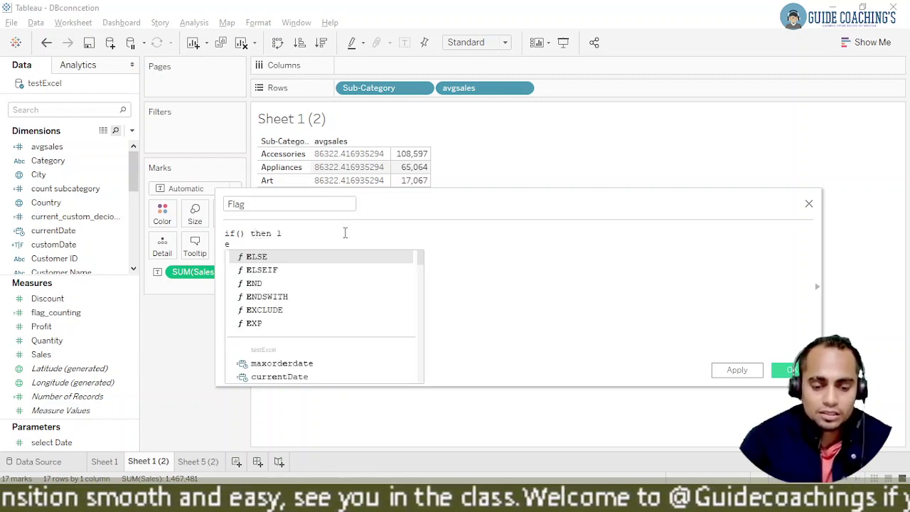
pyautogui.press('Return')
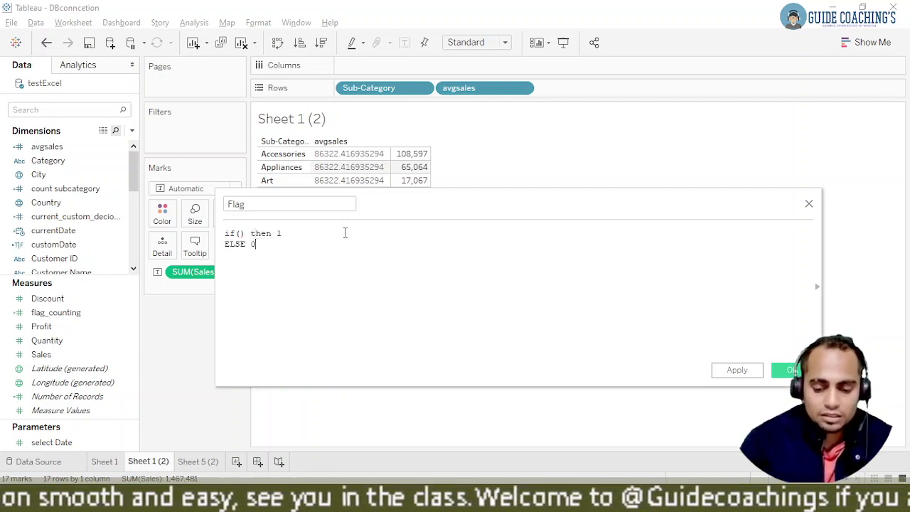
pyautogui.write('e')
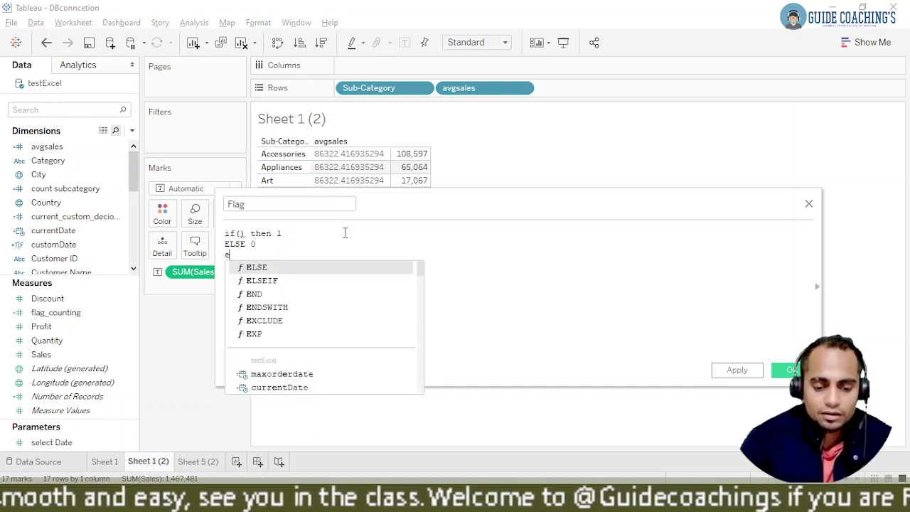
pyautogui.press('Down')
pyautogui.press('Down')
pyautogui.press('Return')
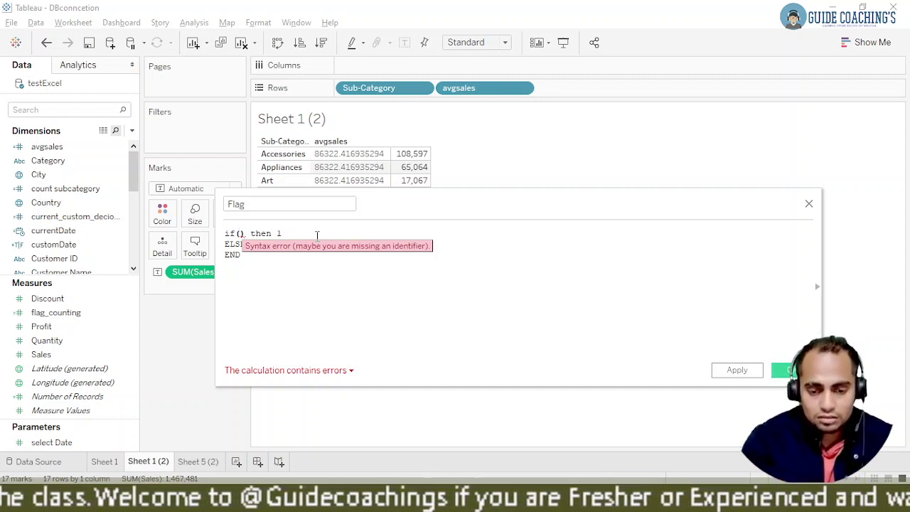
# Step: Fill in the if condition as SUM([Sales])>SUM([avgsales]) and save the Flag field
pyautogui.write('sum')
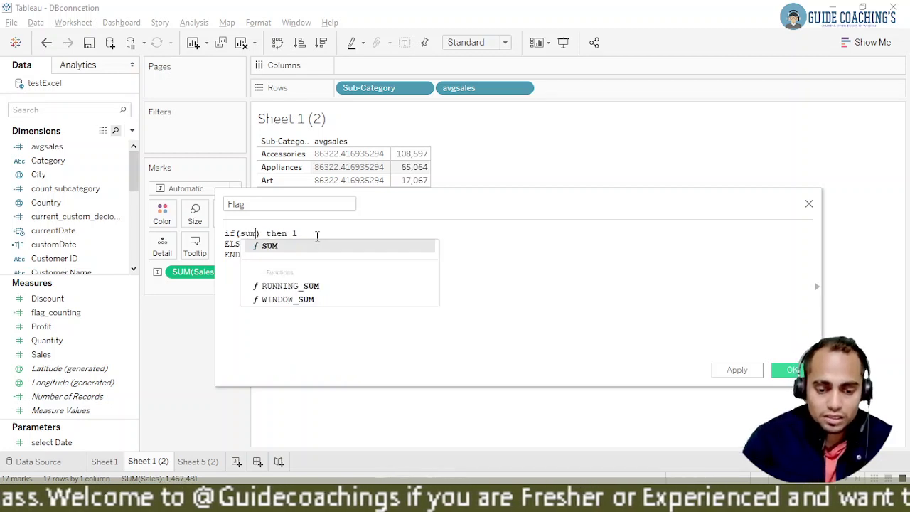
pyautogui.press('Return')
pyautogui.write('sa')
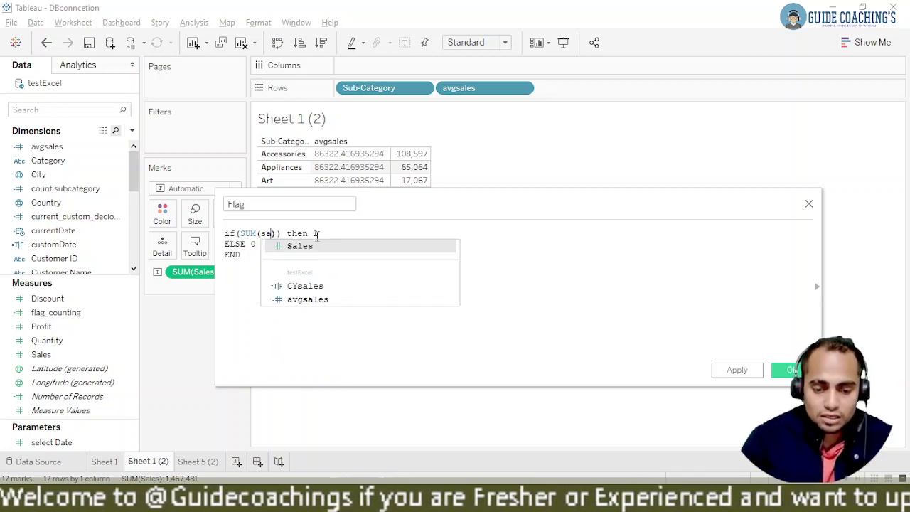
pyautogui.press('Escape')
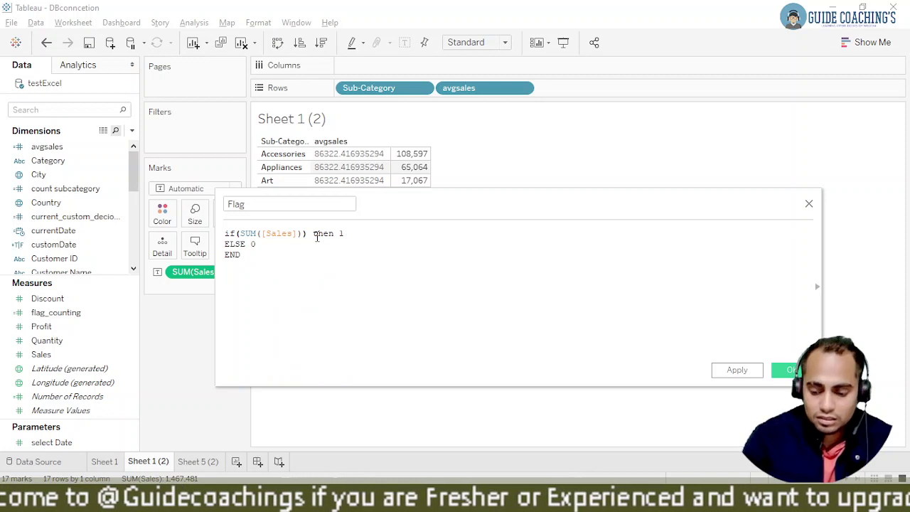
pyautogui.write('>')
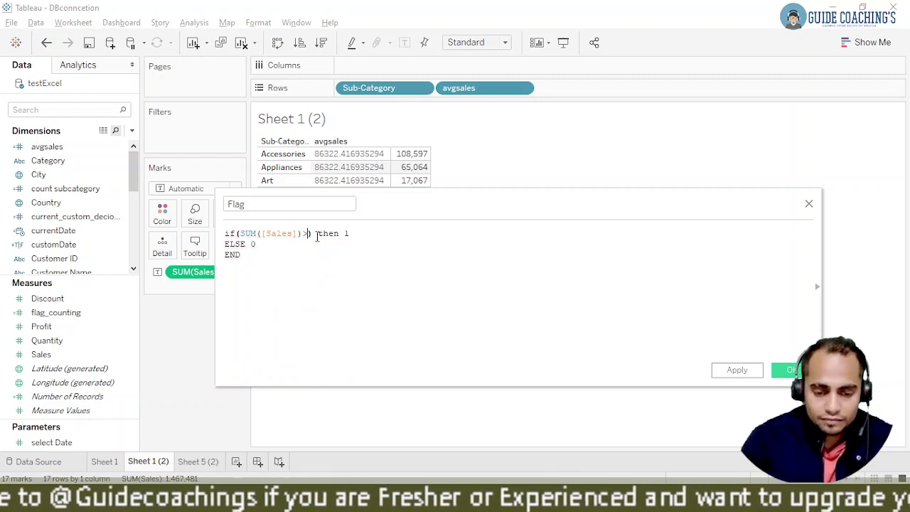
pyautogui.write('sum')
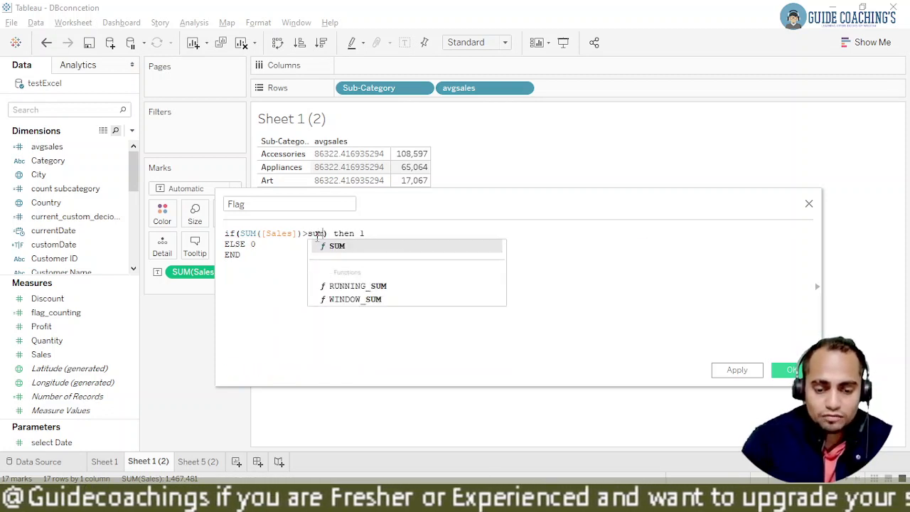
pyautogui.press('Return')
pyautogui.write('a')
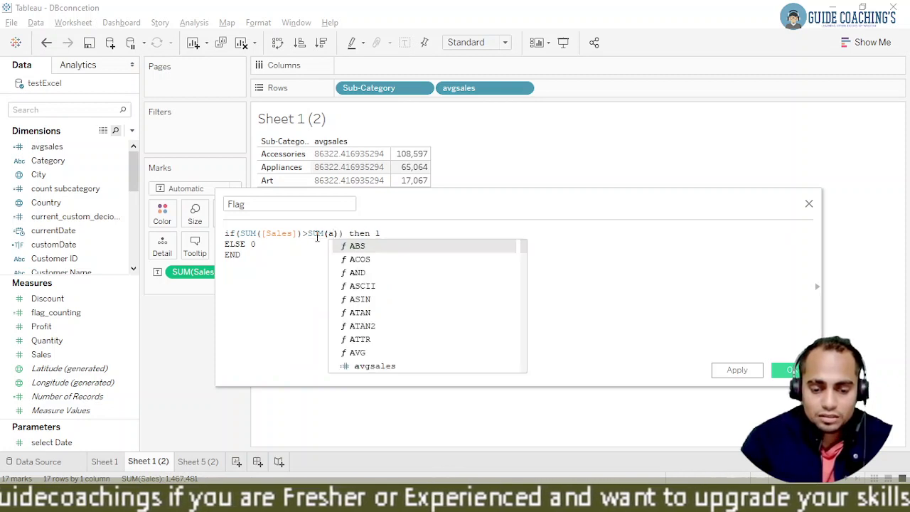
pyautogui.write('v')
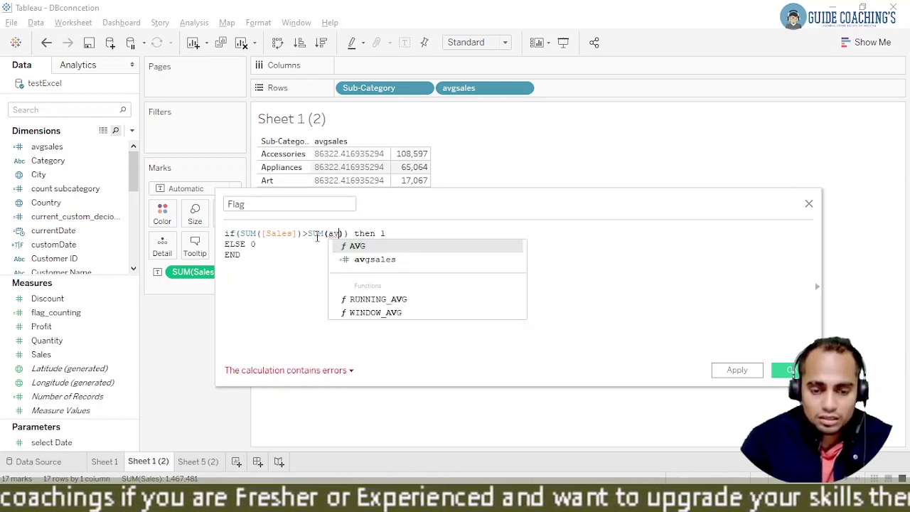
pyautogui.press('Down')
pyautogui.press('Return')
pyautogui.write(')')
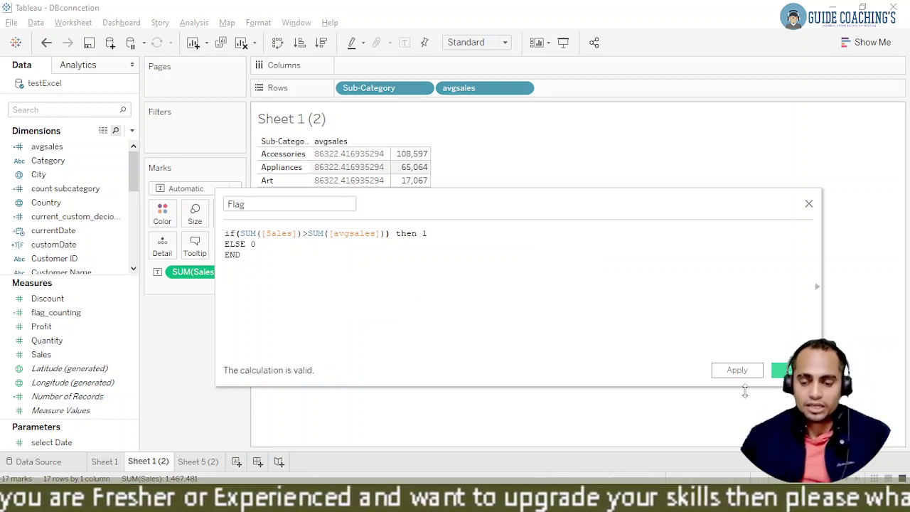
pyautogui.click(786, 370)
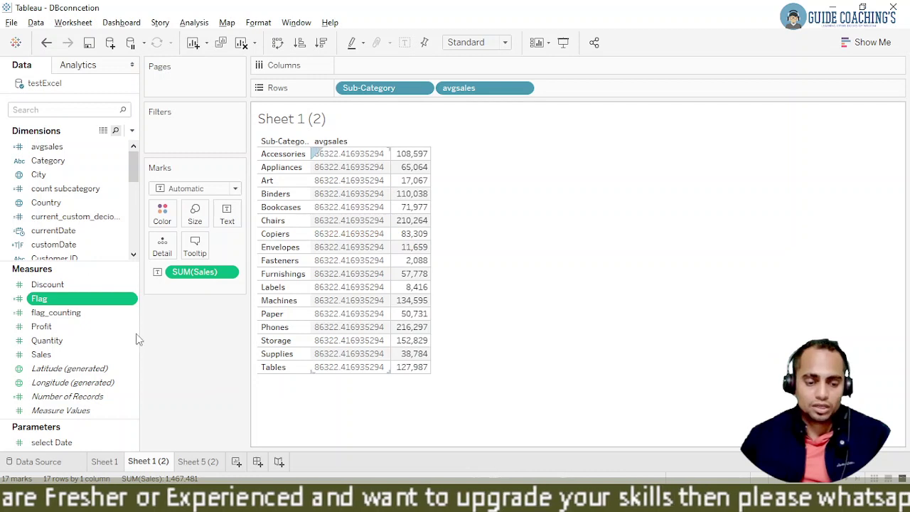
# Step: Add Flag to the rows after avgsales and make it discrete
pyautogui.moveTo(159, 270); pyautogui.dragTo(612, 90)
pyautogui.rightClick(563, 88)
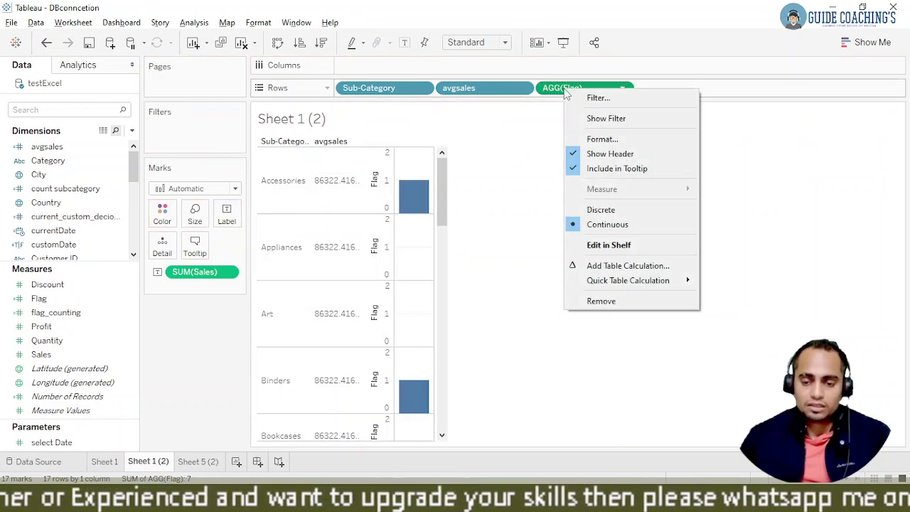
pyautogui.click(633, 209)
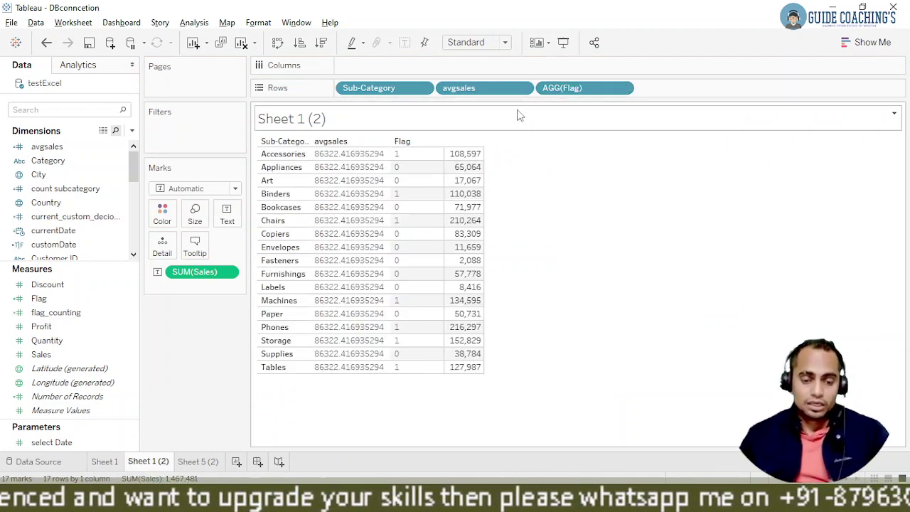
# Step: Turn the table into a horizontal bar chart and swap its rows and columns so the bars stand vertically
pyautogui.click(860, 43)
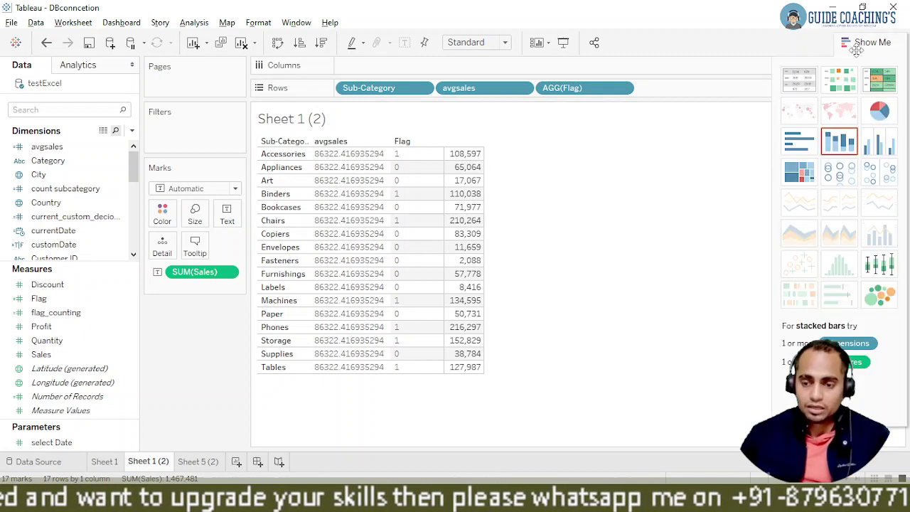
pyautogui.click(799, 145)
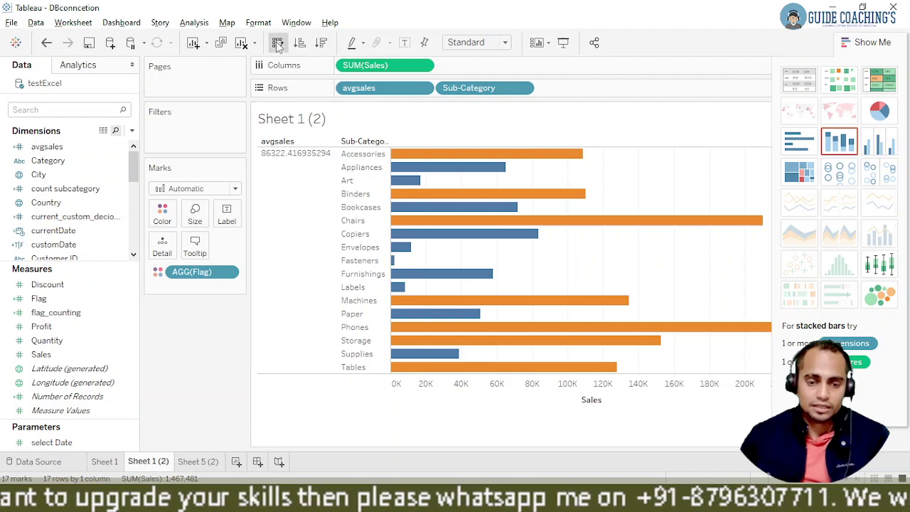
pyautogui.click(277, 43)
pyautogui.click(859, 44)
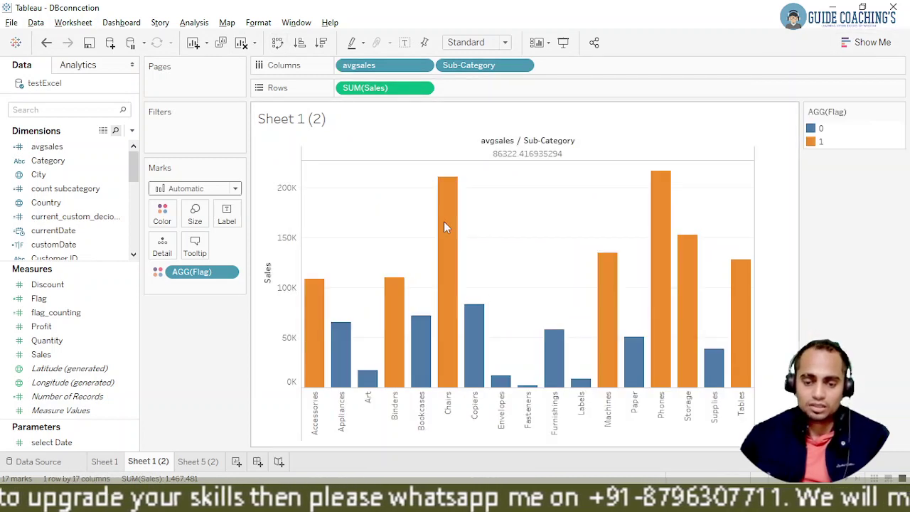
# Step: Add a reference line for the average of SUM(Sales) across the entire table, labelled with its value
pyautogui.click(79, 66)
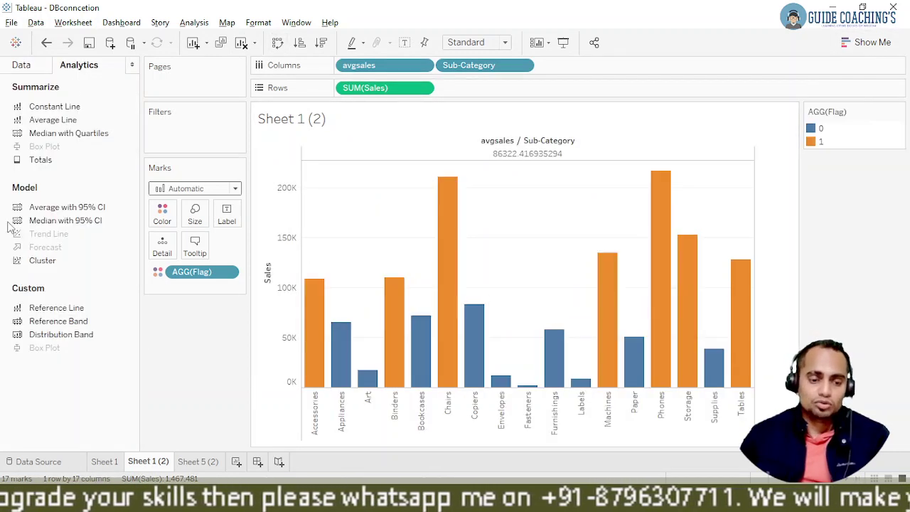
pyautogui.moveTo(53, 311)
pyautogui.mouseDown()
pyautogui.moveTo(342, 222)
pyautogui.moveTo(374, 157)
pyautogui.mouseUp()
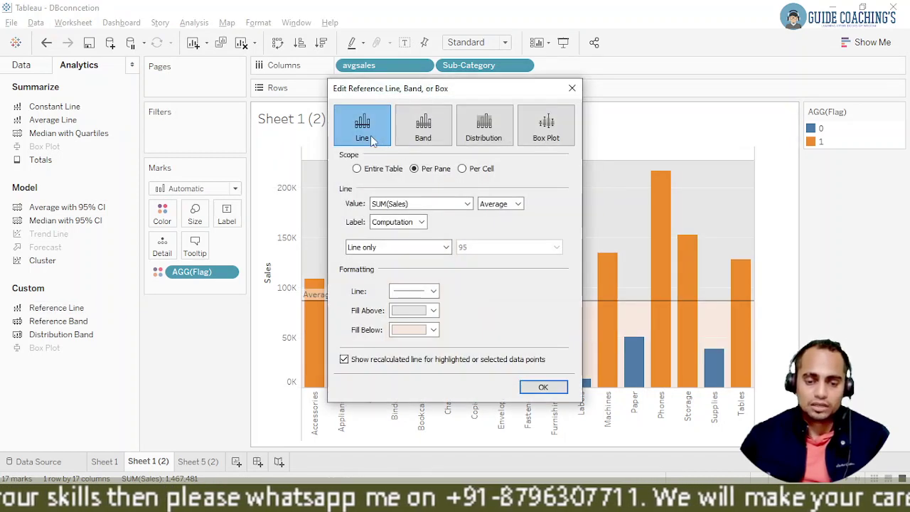
pyautogui.click(416, 222)
pyautogui.click(398, 244)
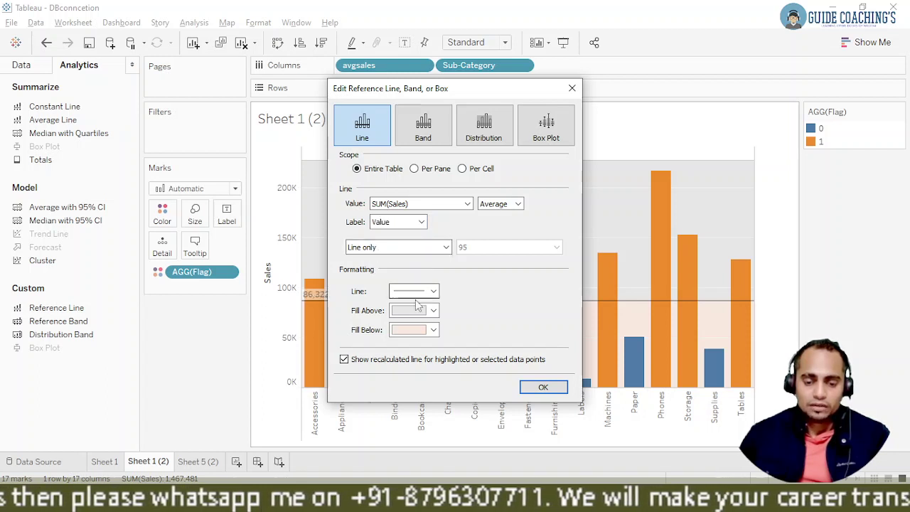
pyautogui.click(543, 388)
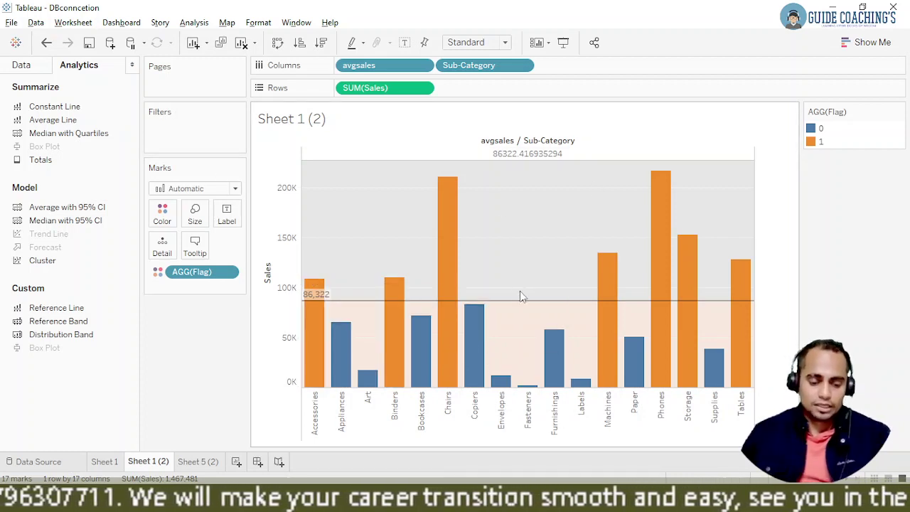
# Step: Switch to the presentation slide with the question about colouring bars above and below the average line
pyautogui.hotkey('alt', 'Tab')
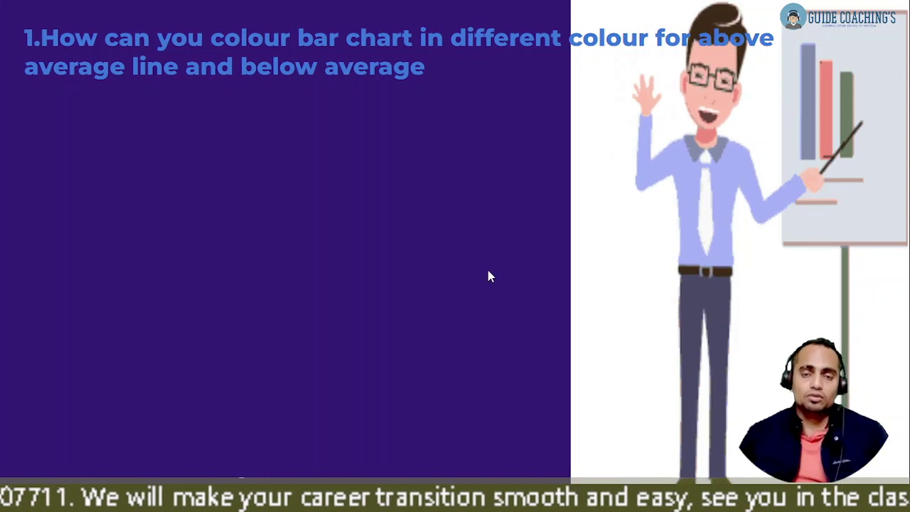